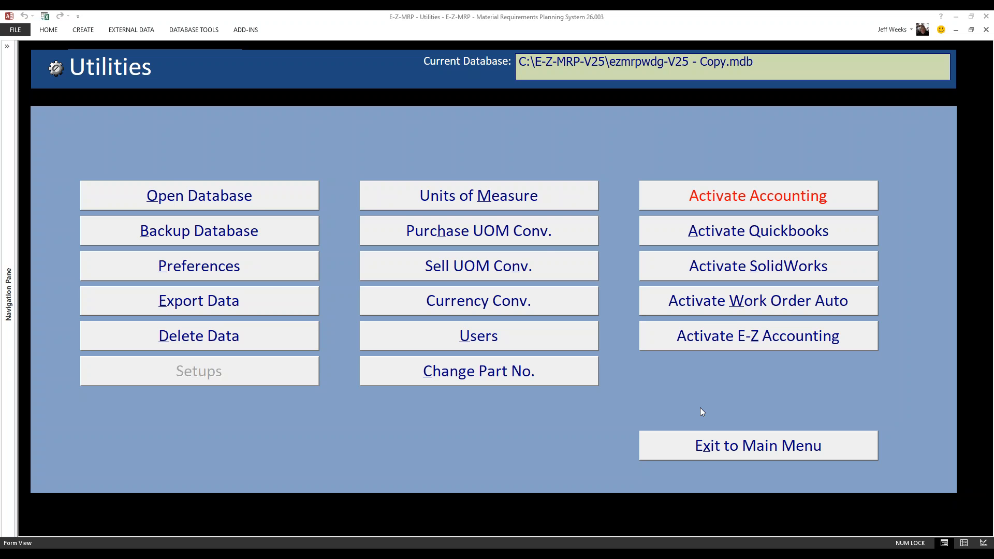
- Add a unit of measure Sp12 with the description "Spool 12 FT" to the units of measure and save it
{"action": "left_click", "coordinate": [499, 202]}
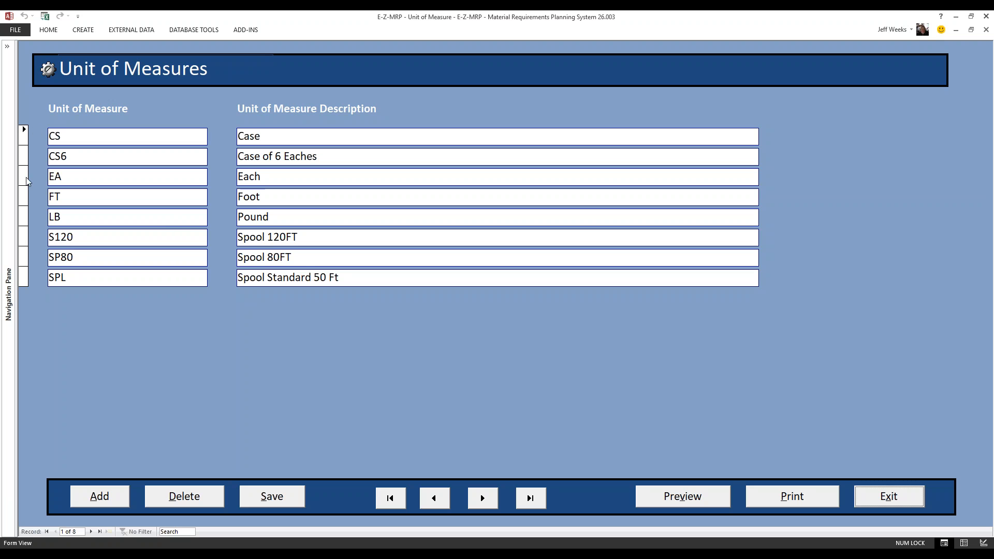
{"action": "left_click", "coordinate": [104, 500]}
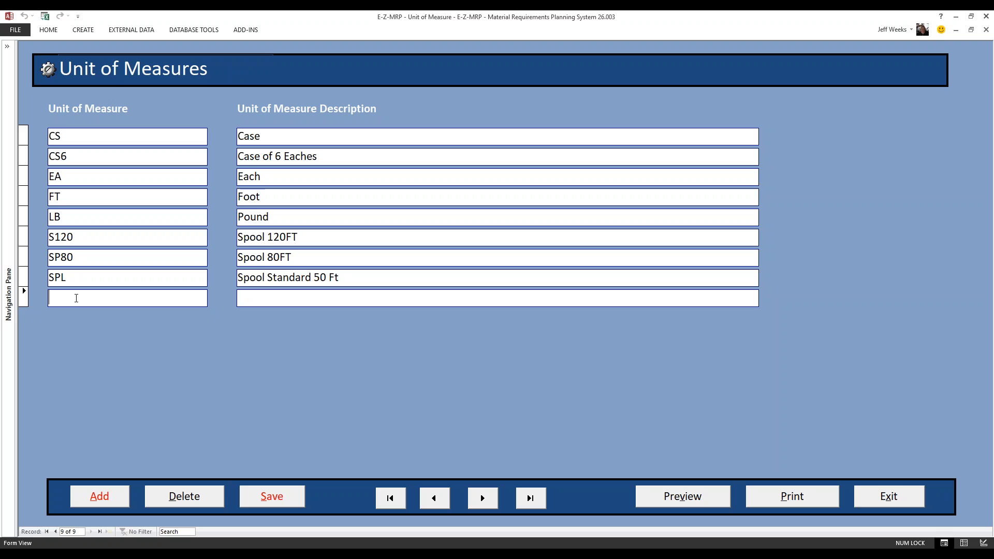
{"action": "type", "text": "Sp12"}
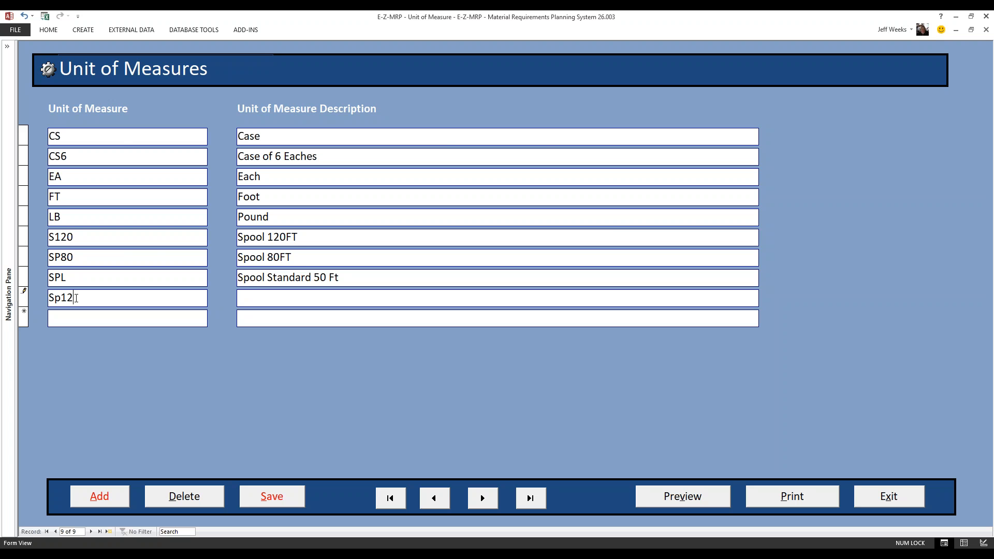
{"action": "left_click", "coordinate": [252, 299]}
{"action": "type", "text": "Spool 12 FT"}
{"action": "left_click", "coordinate": [270, 498]}
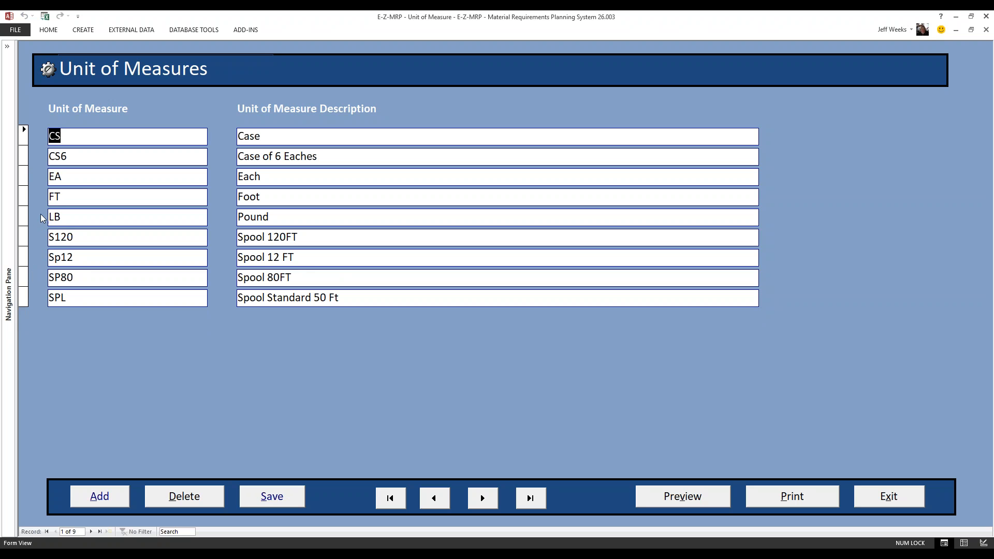
- Delete the Sp12 unit of measure and confirm the deletion
{"action": "left_click", "coordinate": [24, 257]}
{"action": "left_click", "coordinate": [199, 497]}
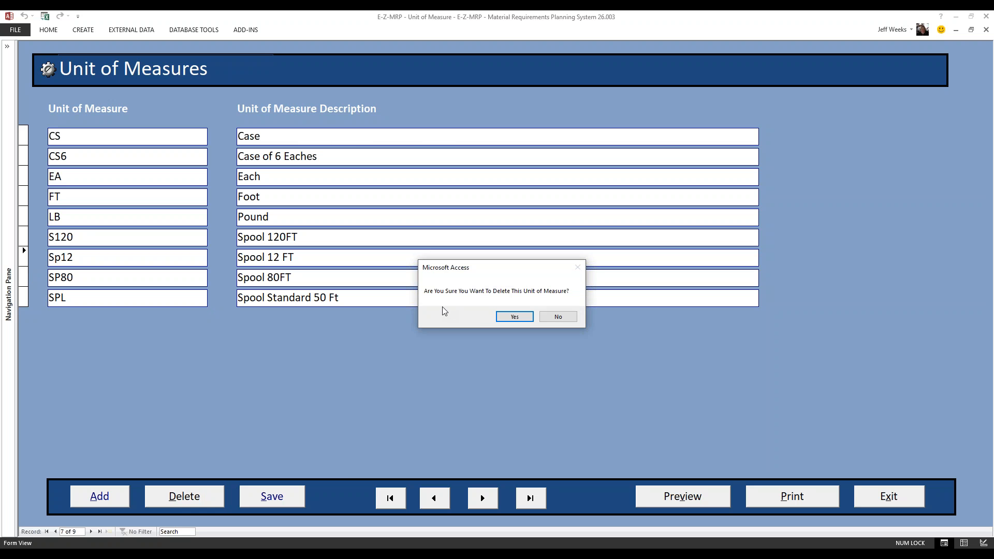
{"action": "left_click", "coordinate": [518, 317]}
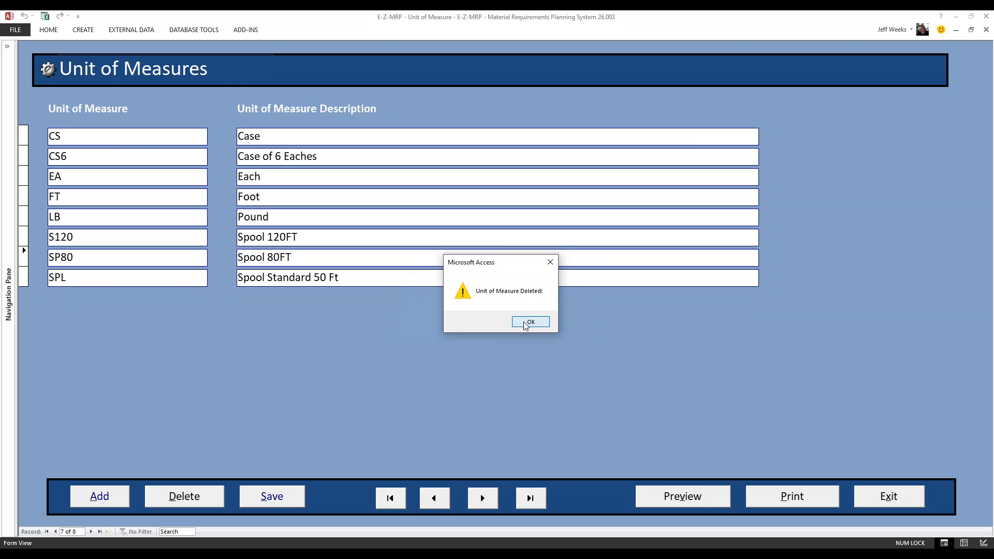
{"action": "left_click", "coordinate": [519, 322]}
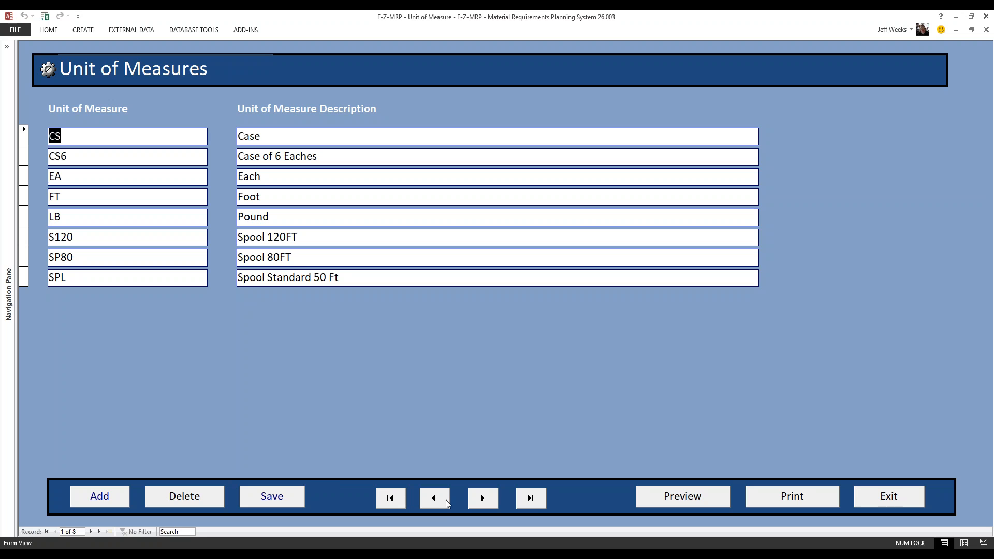
- Browse the unit of measure records one by one, including going to the first and last records
{"action": "left_click", "coordinate": [485, 499]}
{"action": "left_click", "coordinate": [485, 498]}
{"action": "left_click", "coordinate": [483, 498]}
{"action": "left_click", "coordinate": [482, 498]}
{"action": "left_click", "coordinate": [482, 498]}
{"action": "left_click", "coordinate": [483, 498]}
{"action": "left_click", "coordinate": [482, 498]}
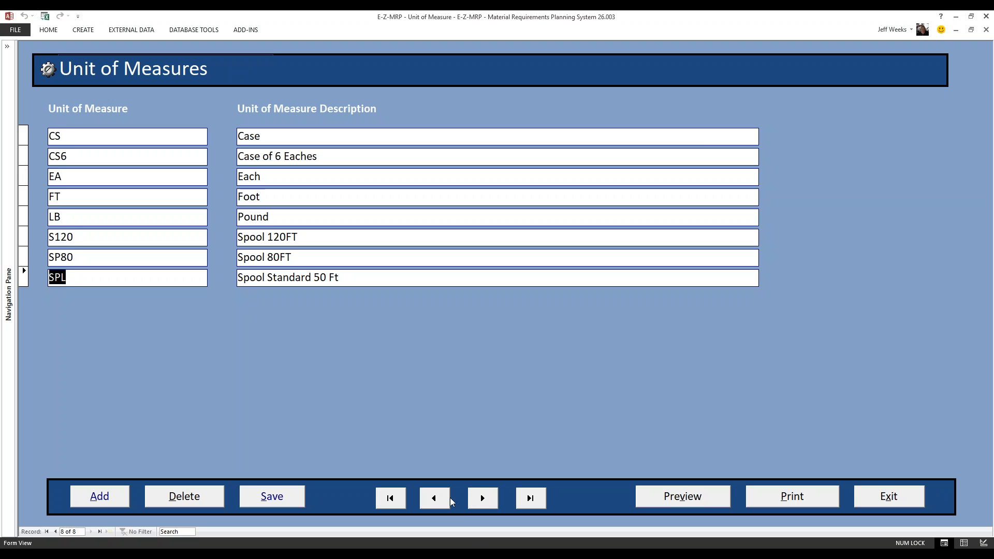
{"action": "left_click", "coordinate": [400, 503]}
{"action": "left_click", "coordinate": [523, 505]}
- Preview the Unit of Measure report, close the preview and return to the Utilities menu
{"action": "left_click", "coordinate": [666, 503]}
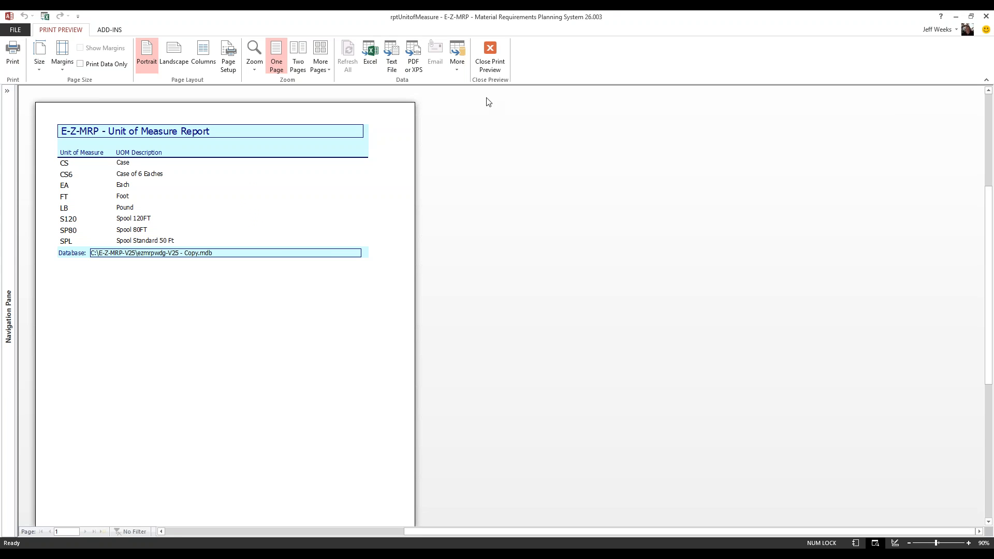
{"action": "left_click", "coordinate": [491, 60]}
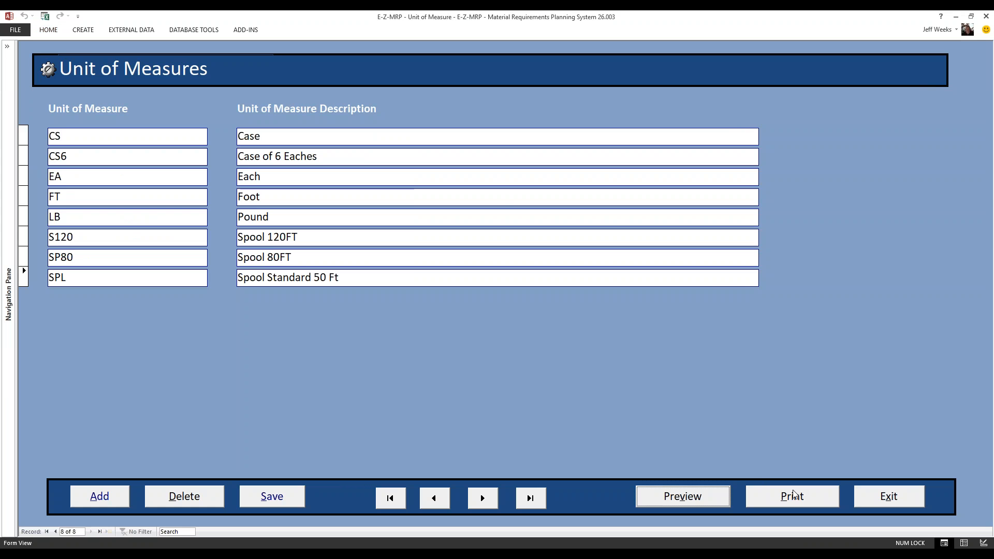
{"action": "left_click", "coordinate": [881, 498]}
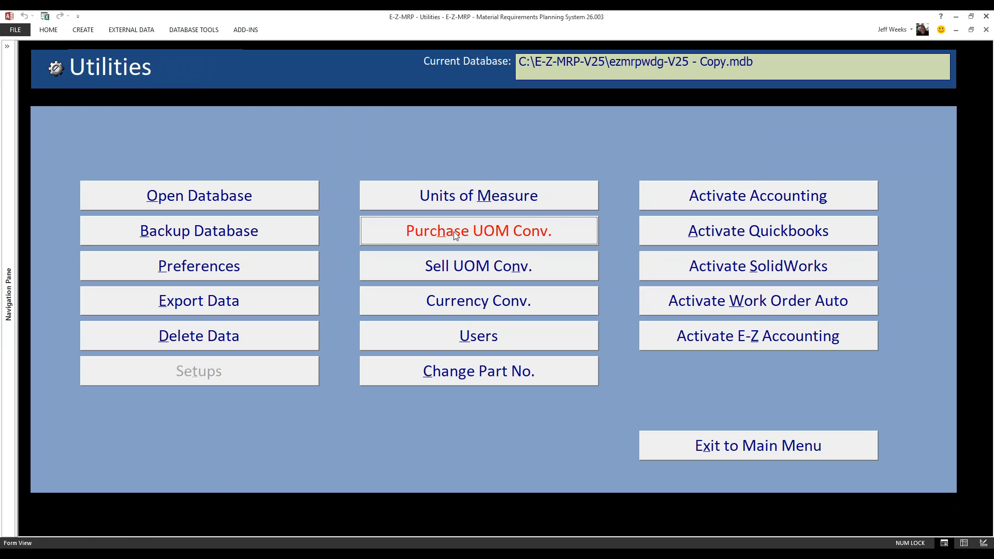
- Start a new purchase unit of measure conversion with EA as the bill of materials unit, multiplier 120 and S120 as the purchasing unit
{"action": "left_click", "coordinate": [530, 235]}
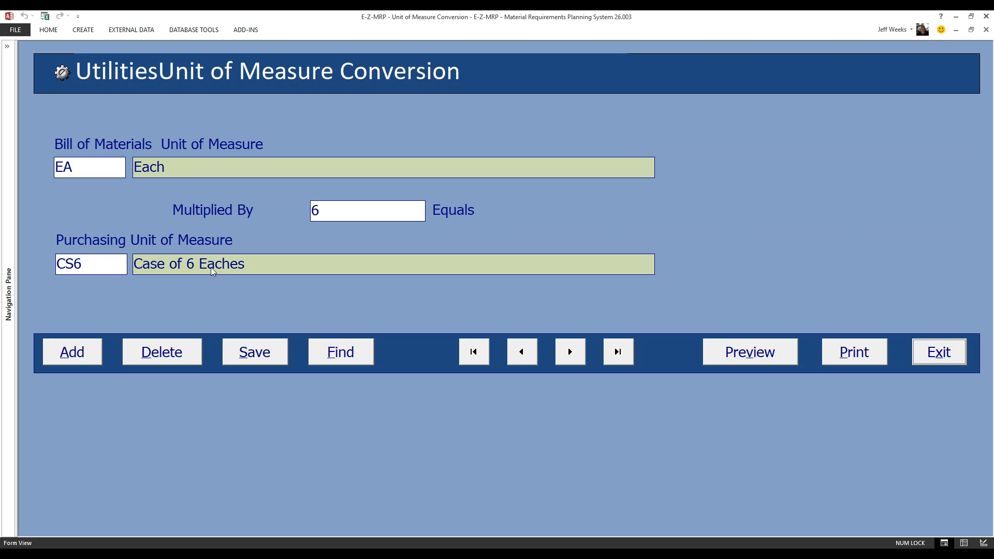
{"action": "left_click", "coordinate": [72, 352]}
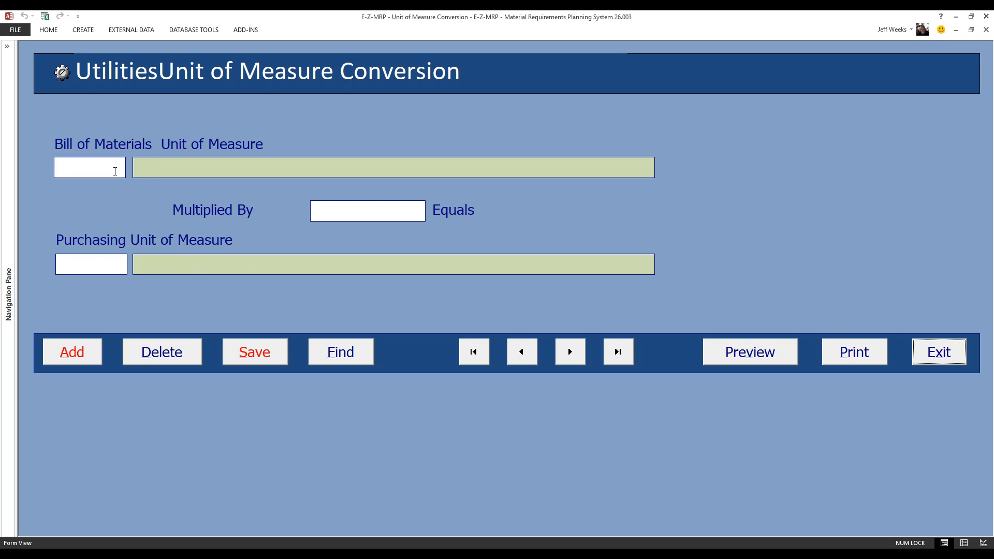
{"action": "left_click", "coordinate": [115, 169]}
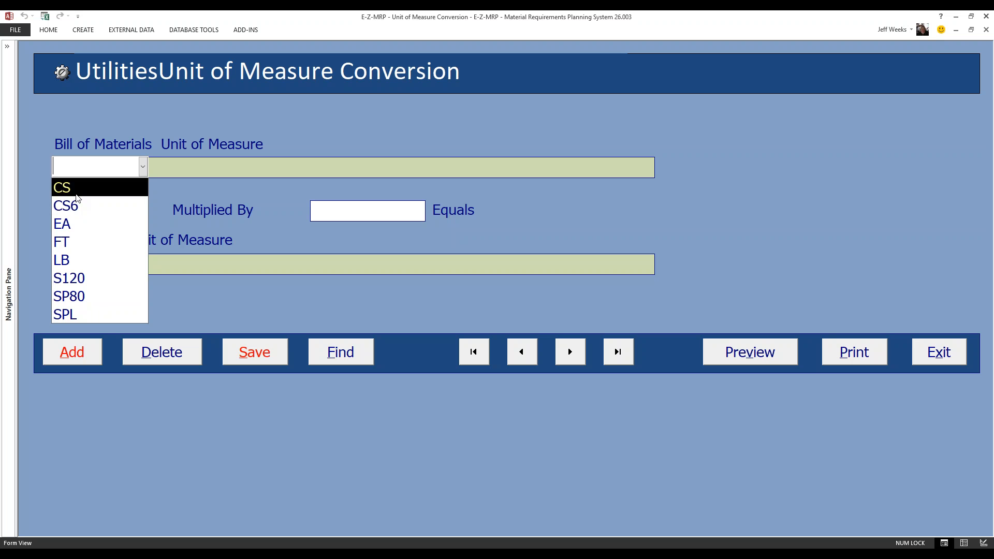
{"action": "left_click", "coordinate": [78, 225]}
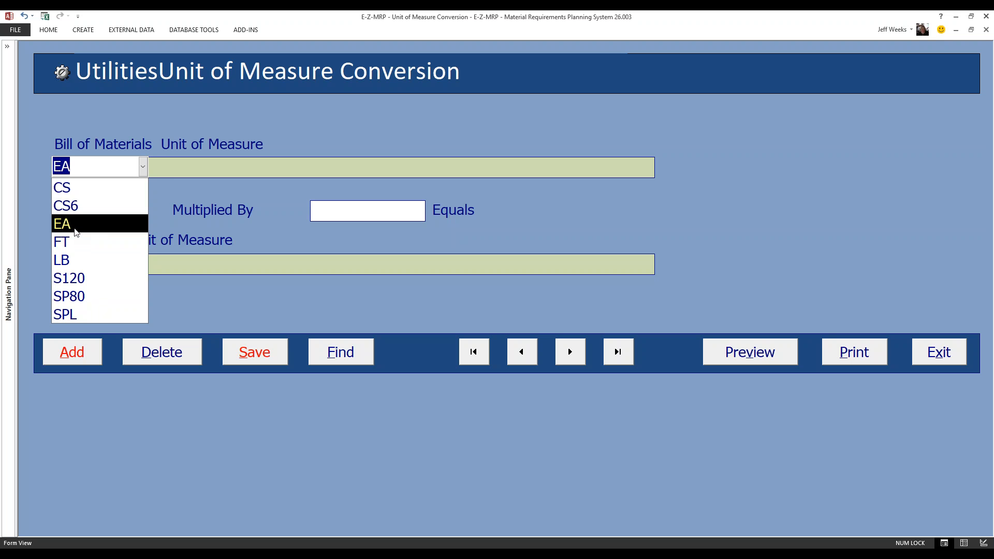
{"action": "left_click", "coordinate": [342, 212]}
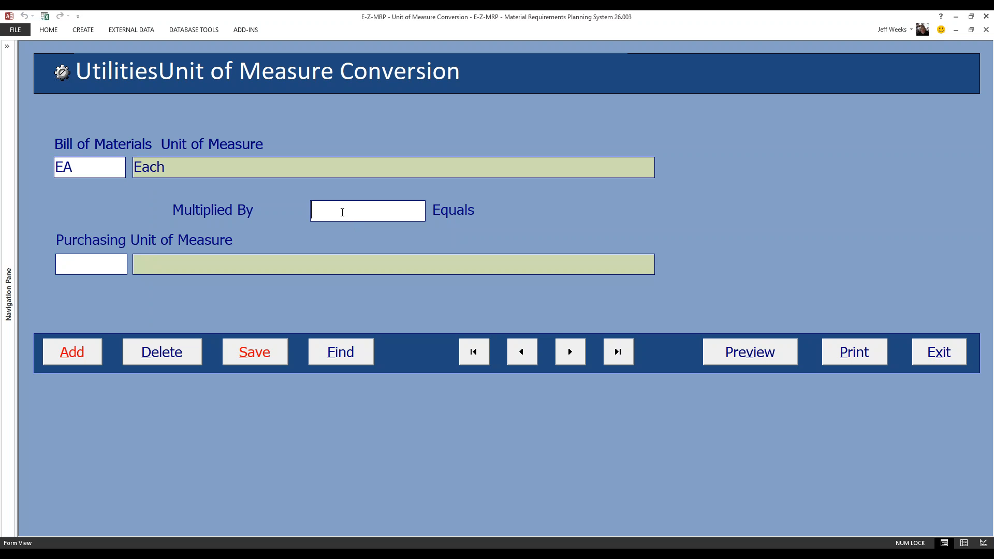
{"action": "type", "text": "120"}
{"action": "left_click", "coordinate": [80, 261]}
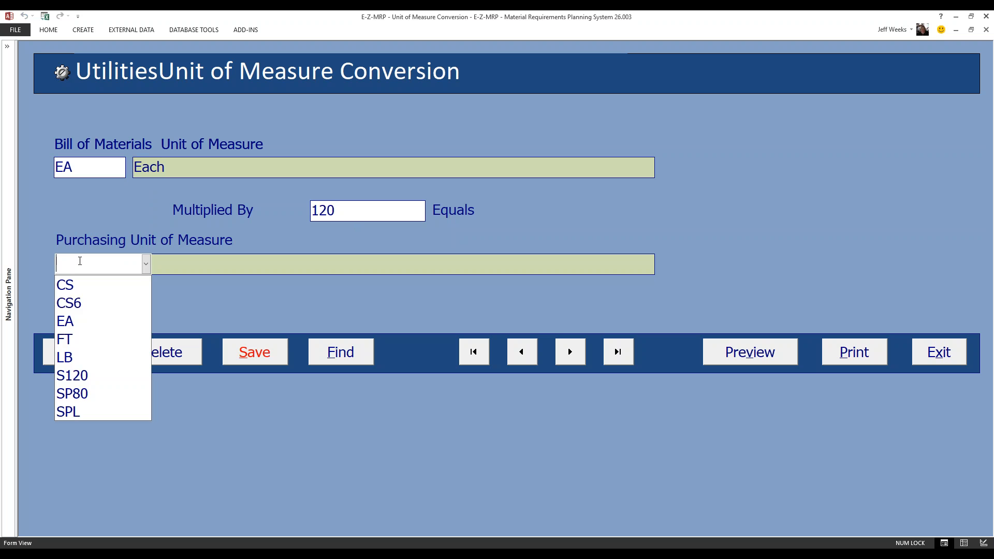
{"action": "left_click", "coordinate": [73, 376]}
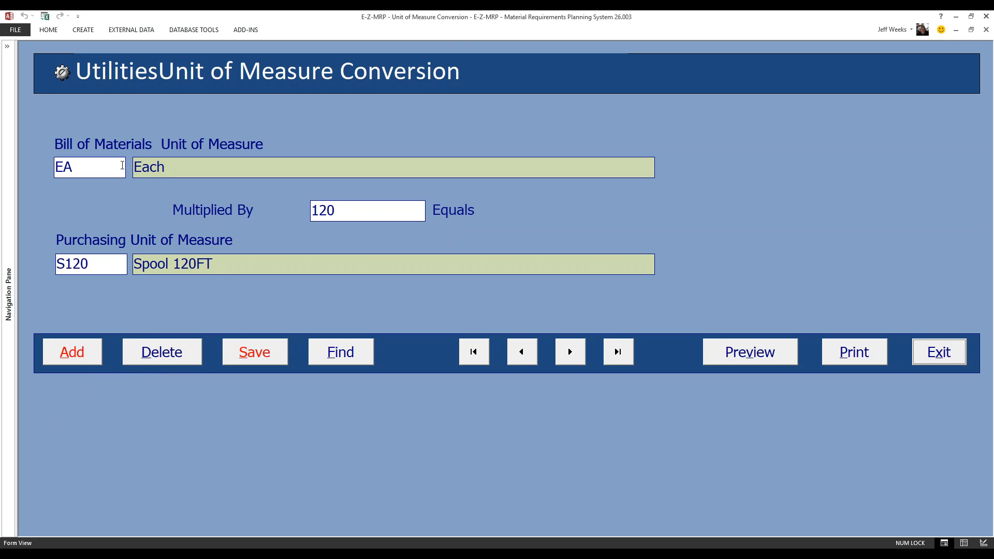
- Change the new conversion's bill of materials unit to FT and try to save the record
{"action": "left_click", "coordinate": [101, 159]}
{"action": "left_click", "coordinate": [85, 242]}
{"action": "left_click", "coordinate": [237, 359]}
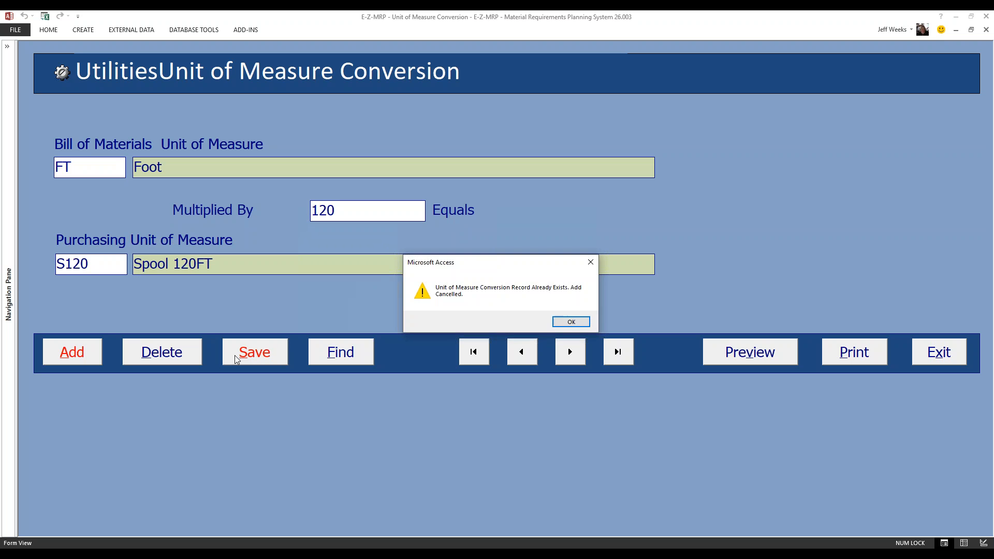
{"action": "left_click", "coordinate": [562, 325]}
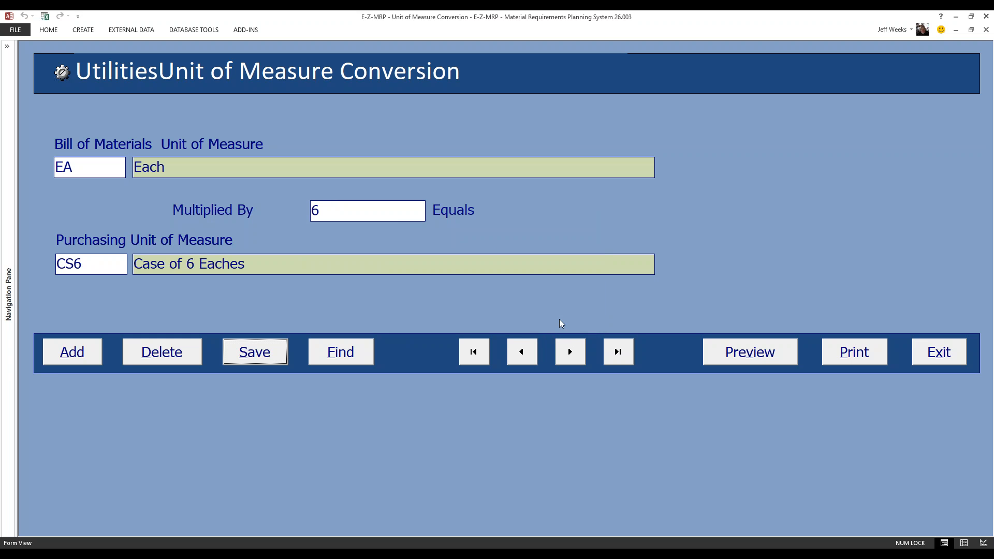
- Add and save a purchase conversion in which bill of materials unit CS multiplied by 6 equals purchasing unit CS6
{"action": "left_click", "coordinate": [71, 358]}
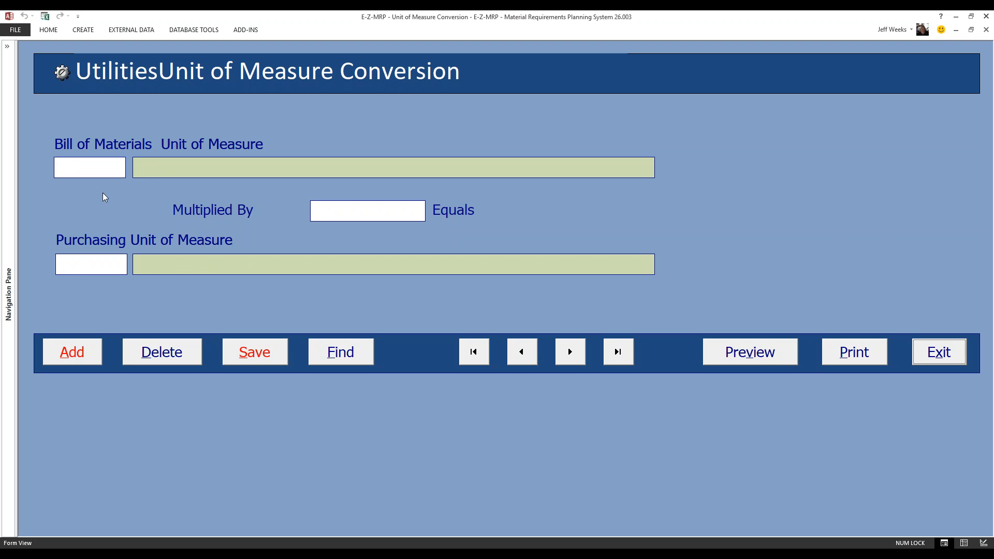
{"action": "left_click", "coordinate": [102, 168]}
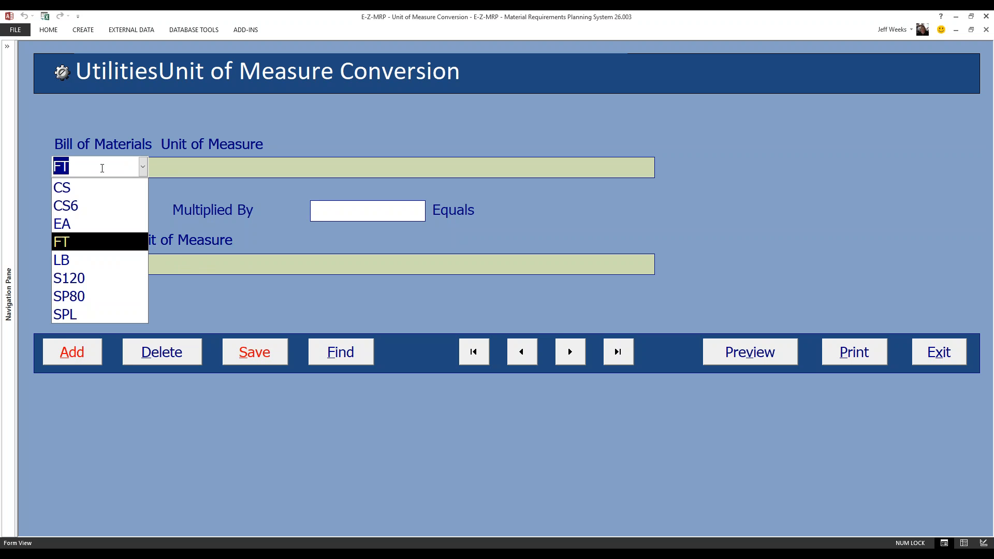
{"action": "left_click", "coordinate": [67, 189]}
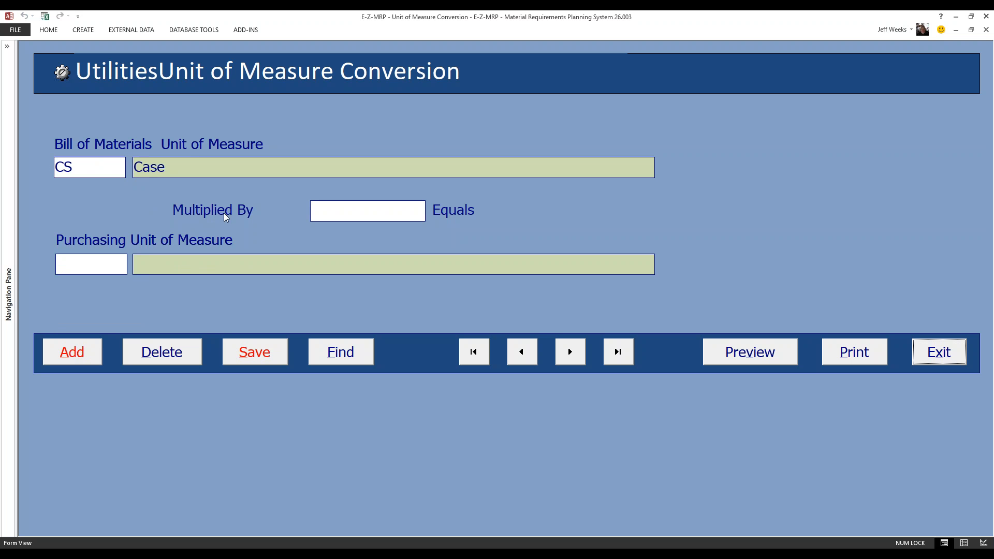
{"action": "left_click", "coordinate": [328, 213]}
{"action": "type", "text": "6"}
{"action": "left_click", "coordinate": [101, 262]}
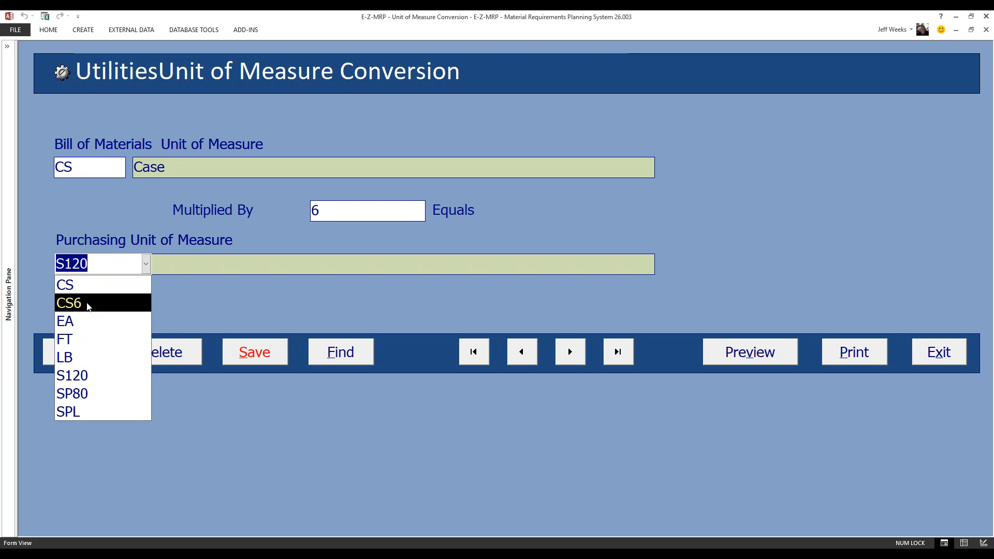
{"action": "left_click", "coordinate": [87, 307]}
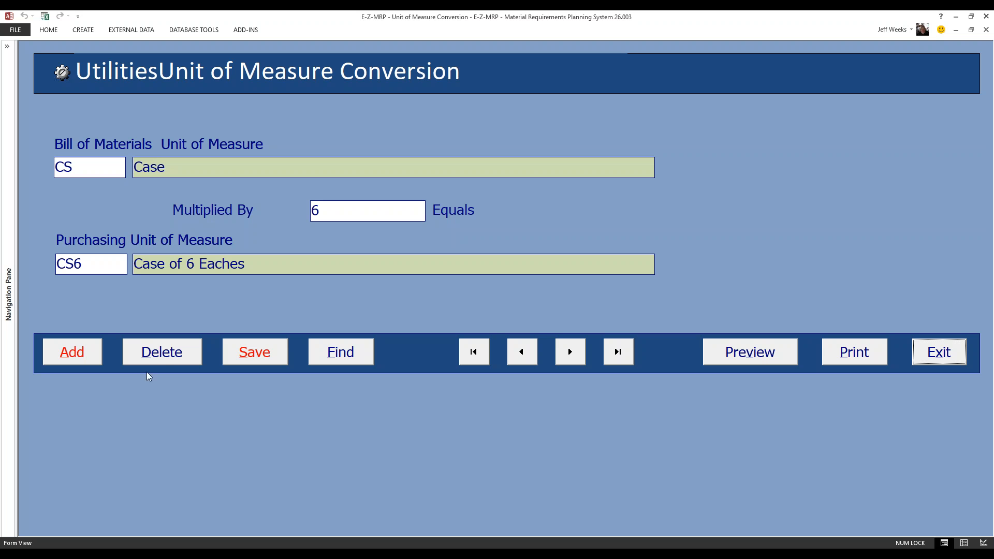
{"action": "left_click", "coordinate": [257, 352]}
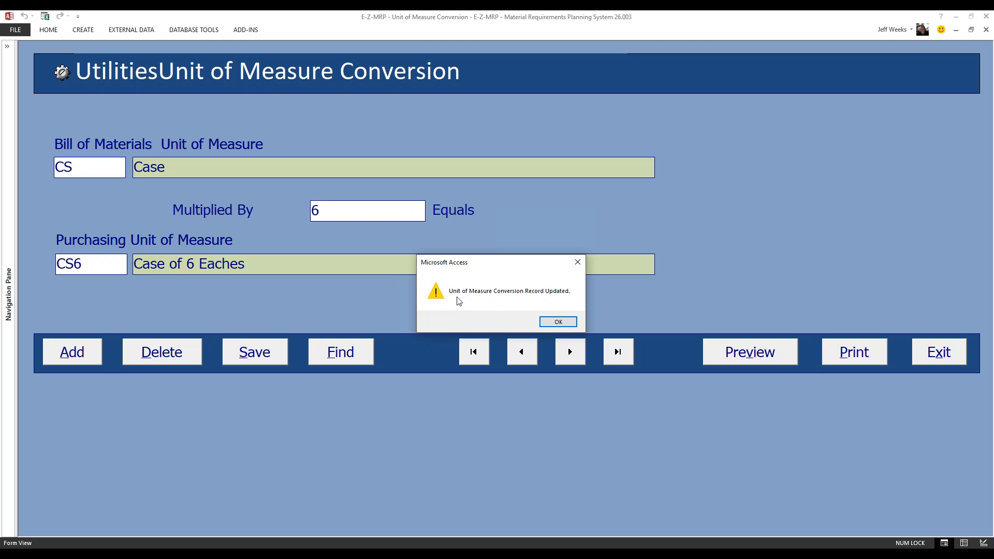
{"action": "left_click", "coordinate": [550, 324]}
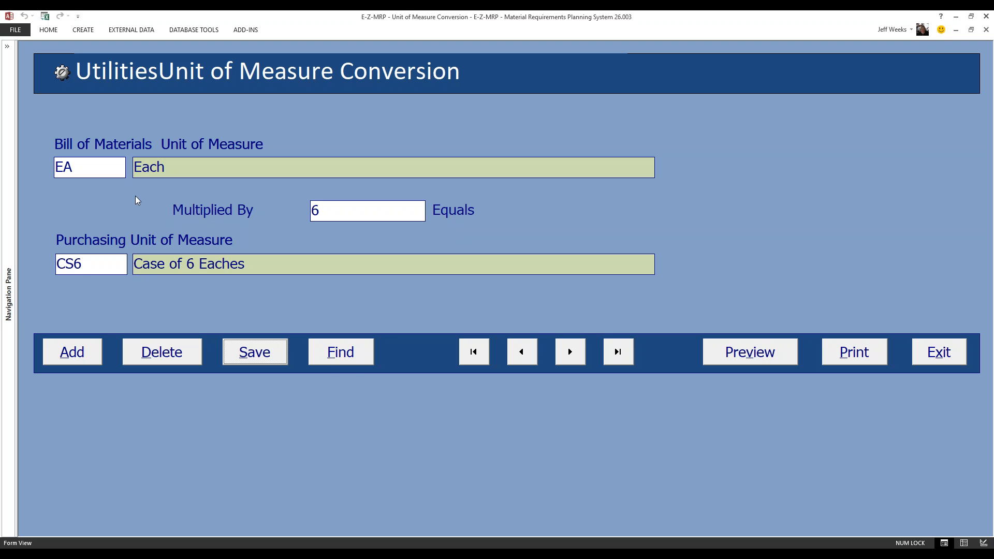
- Browse the saved purchase conversion records, including going to the first record and ending on the last one
{"action": "left_click", "coordinate": [120, 166]}
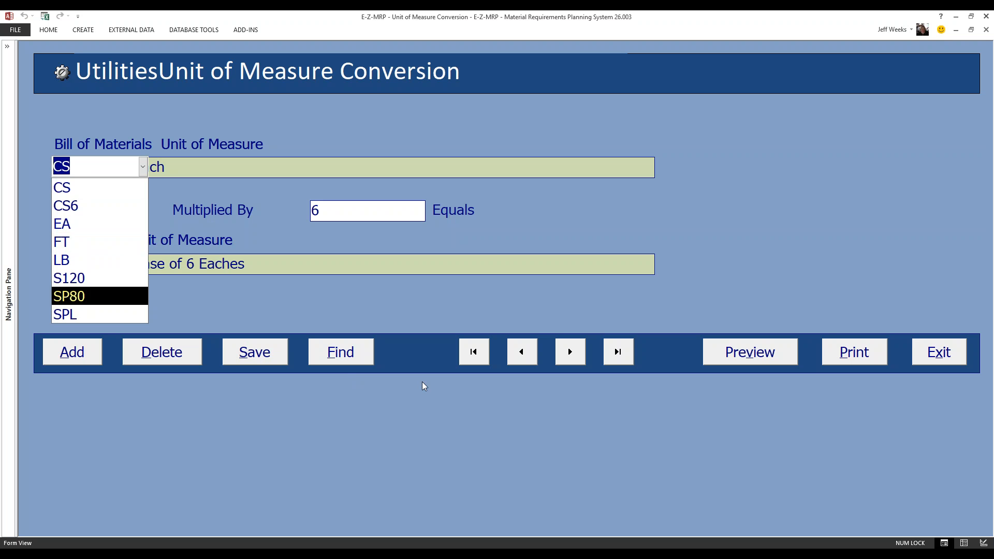
{"action": "left_click", "coordinate": [414, 364]}
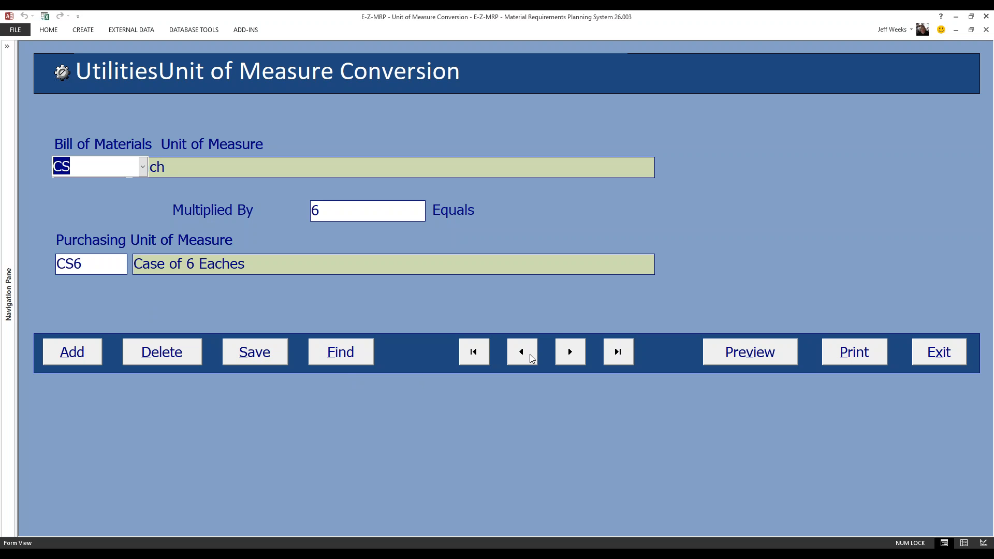
{"action": "left_click", "coordinate": [571, 357]}
{"action": "left_click", "coordinate": [571, 357]}
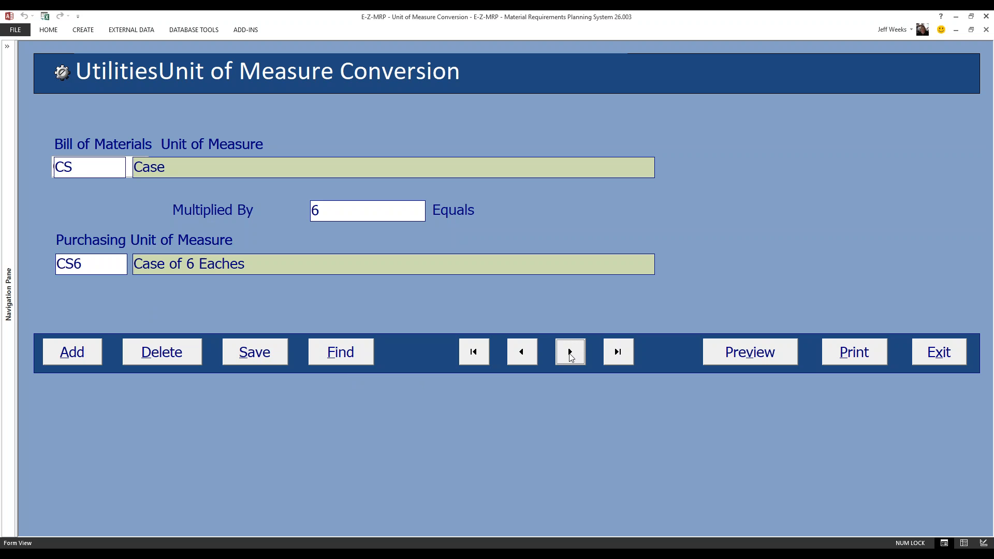
{"action": "left_click", "coordinate": [571, 356]}
{"action": "left_click", "coordinate": [570, 356]}
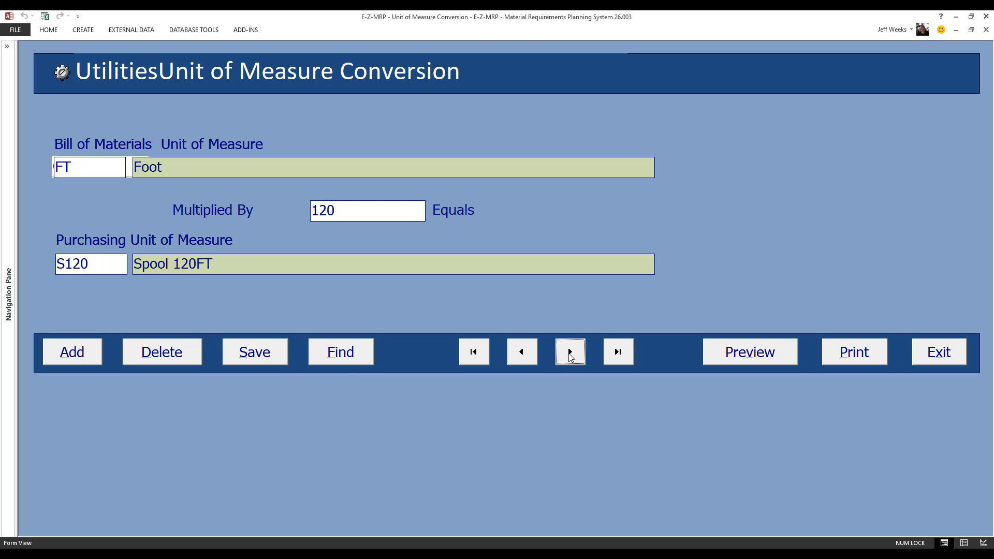
{"action": "left_click", "coordinate": [570, 356]}
{"action": "left_click", "coordinate": [529, 355]}
{"action": "left_click", "coordinate": [473, 352]}
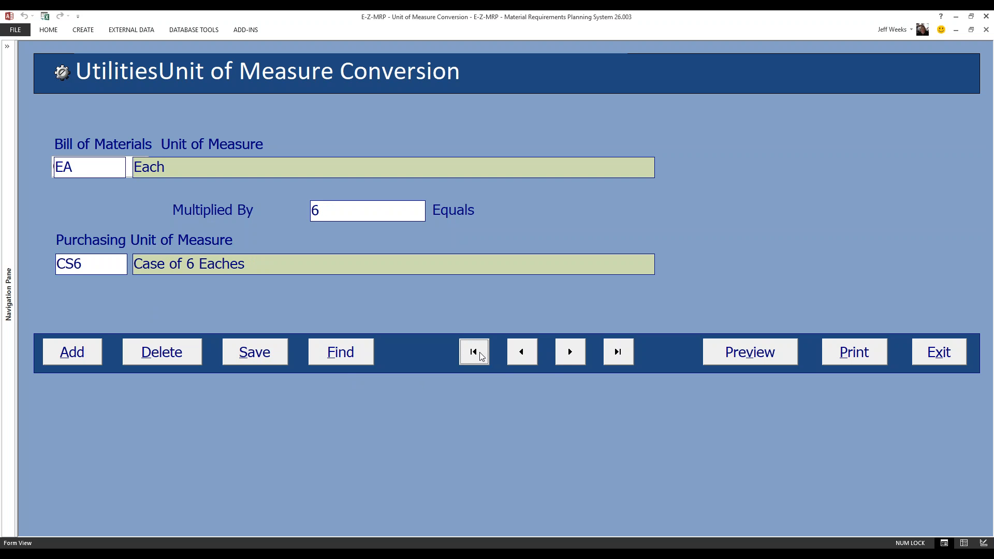
{"action": "left_click", "coordinate": [619, 360]}
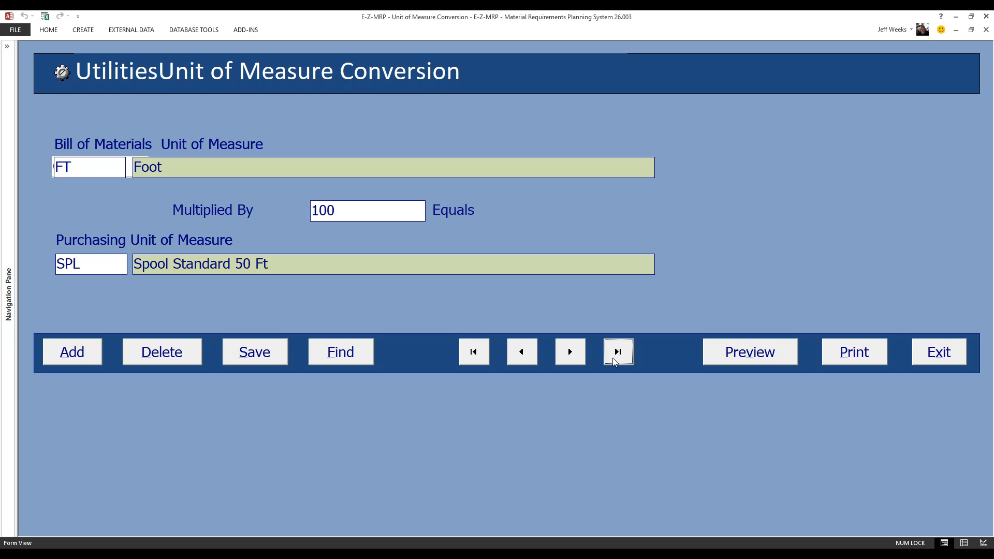
- Preview the Unit of Measure Conversion report and close the preview
{"action": "left_click", "coordinate": [725, 356]}
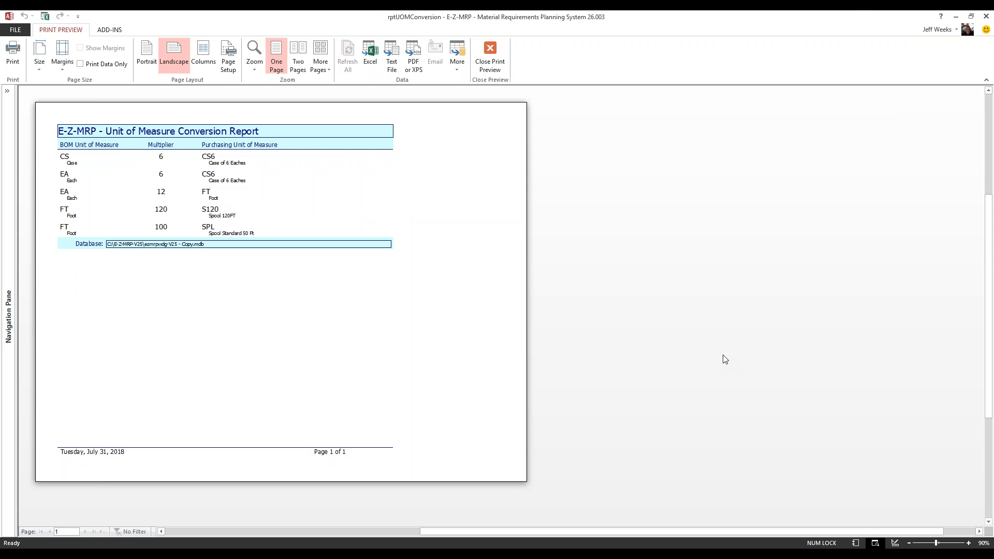
{"action": "left_click", "coordinate": [490, 58]}
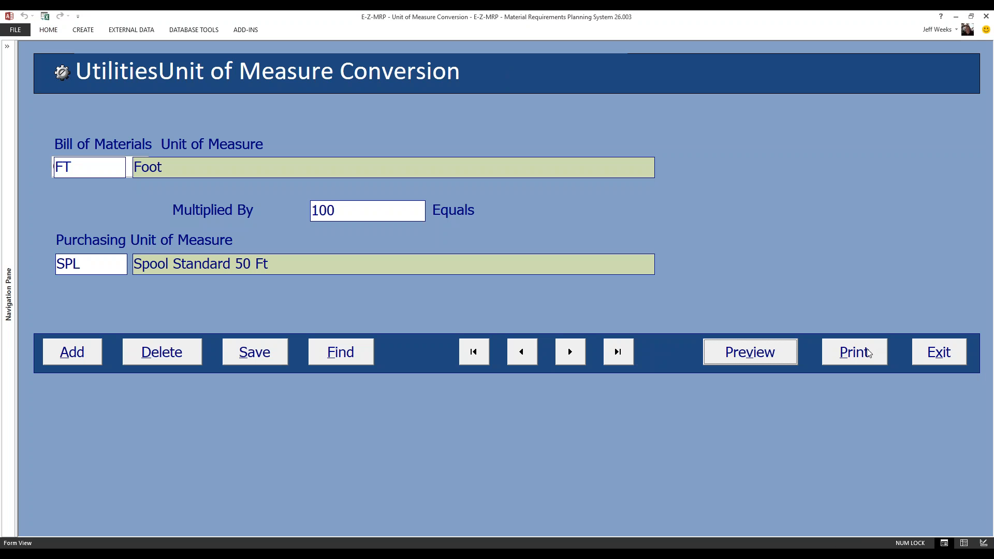
- Leave the purchase conversion form and open the sell unit of measure conversion utility
{"action": "left_click", "coordinate": [940, 353]}
{"action": "left_click", "coordinate": [462, 269]}
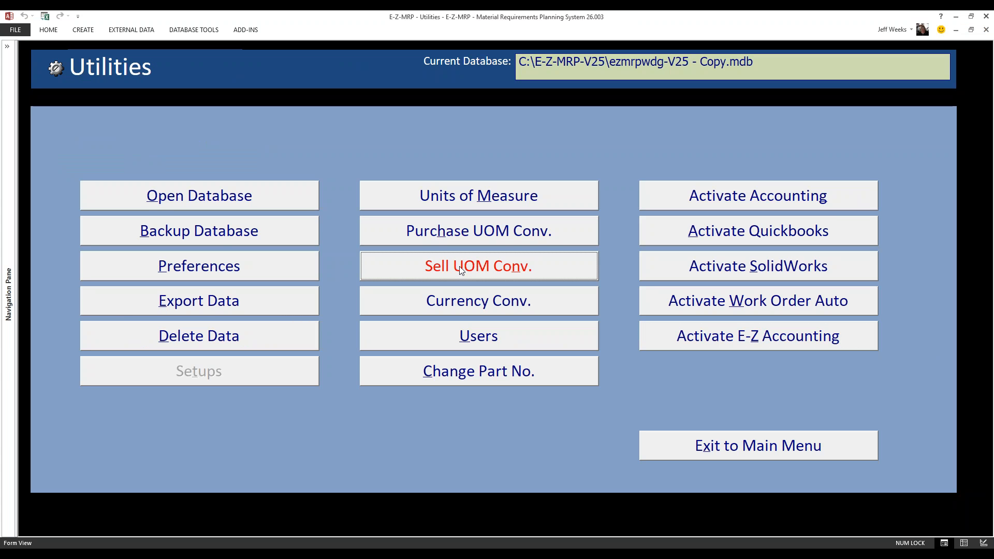
{"action": "left_click", "coordinate": [461, 269]}
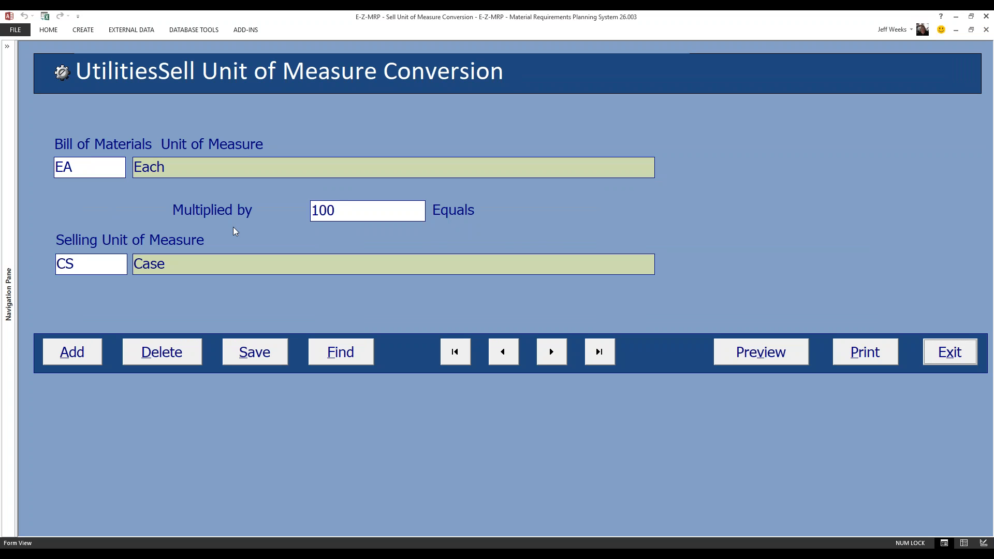
- Add and save a sell conversion in which bill of materials unit LB multiplied by 6 equals selling unit CS6
{"action": "left_click", "coordinate": [74, 354]}
{"action": "left_click", "coordinate": [88, 167]}
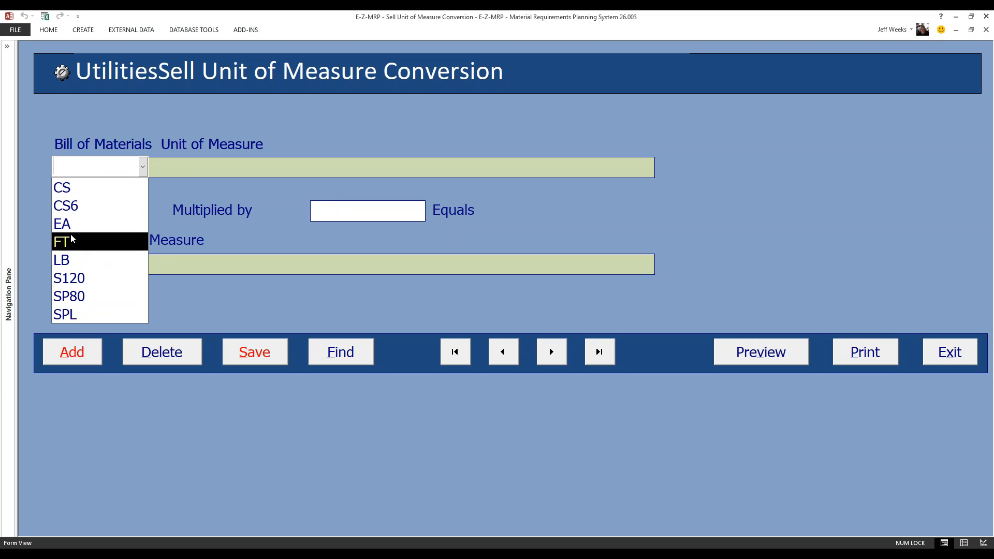
{"action": "left_click", "coordinate": [75, 263]}
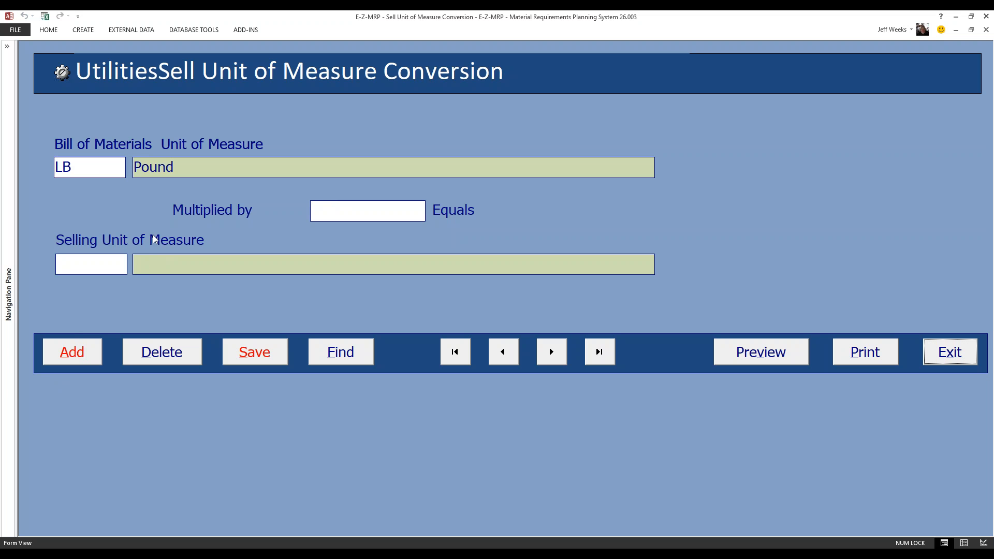
{"action": "left_click", "coordinate": [321, 212]}
{"action": "type", "text": "5"}
{"action": "left_click", "coordinate": [118, 262]}
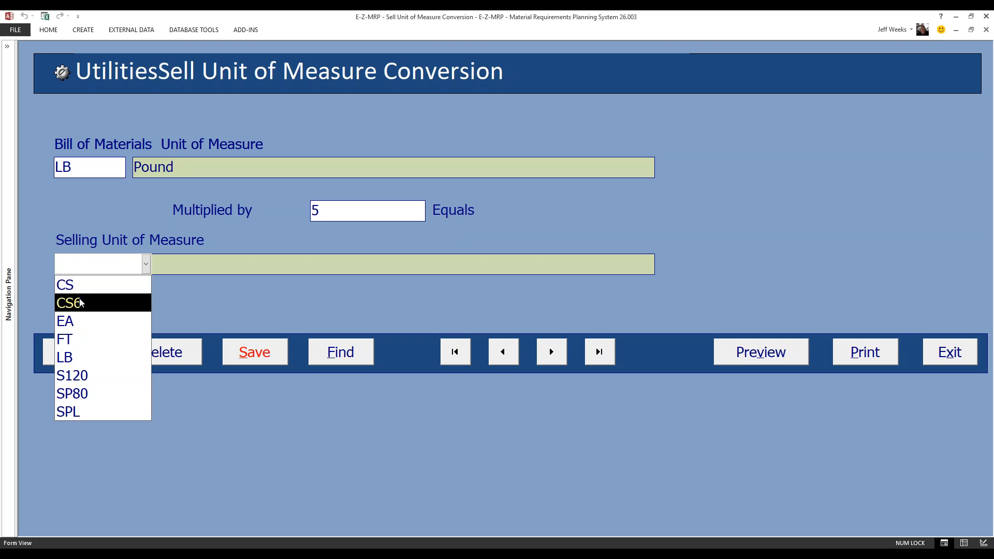
{"action": "left_click_drag", "start_coordinate": [324, 211], "coordinate": [313, 211]}
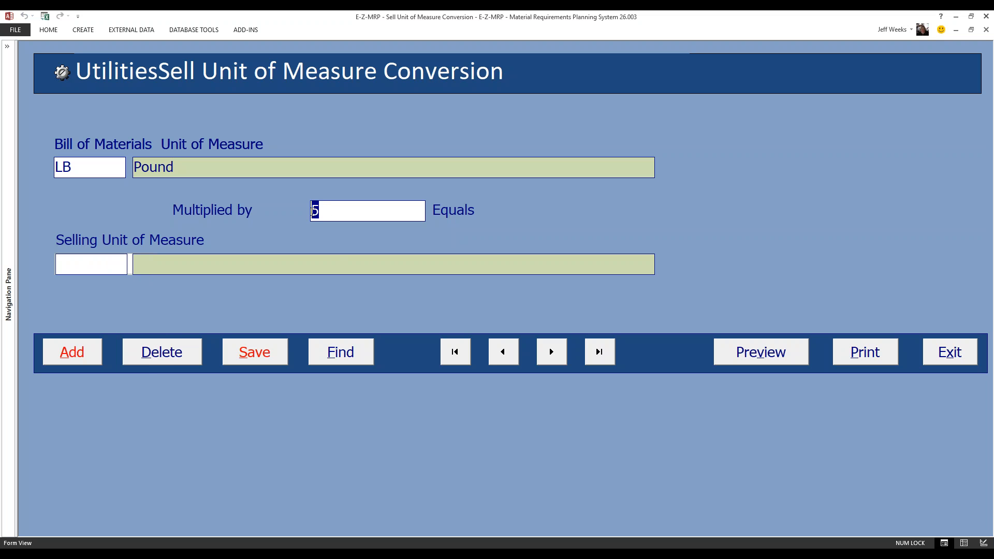
{"action": "type", "text": "6"}
{"action": "left_click", "coordinate": [114, 265]}
{"action": "left_click", "coordinate": [83, 303]}
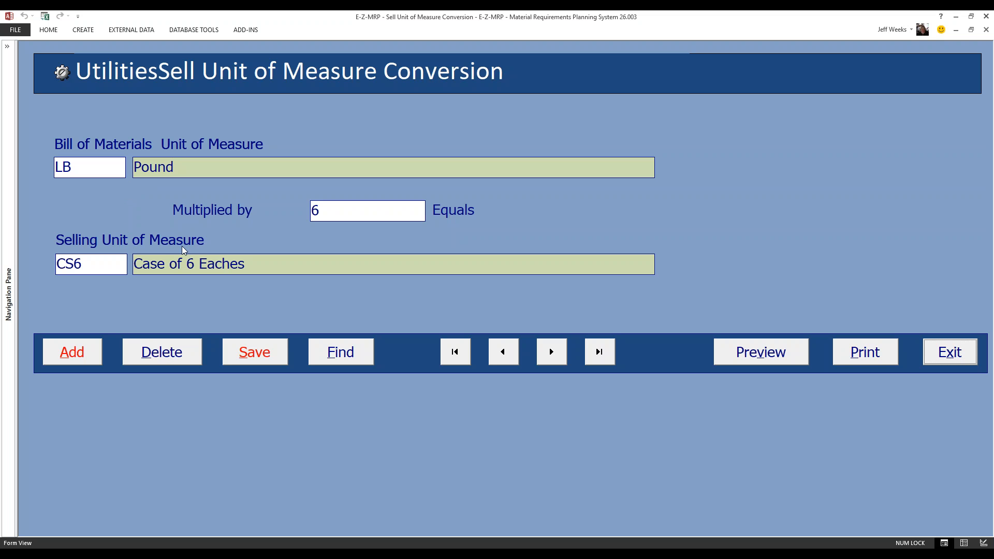
{"action": "left_click", "coordinate": [261, 356]}
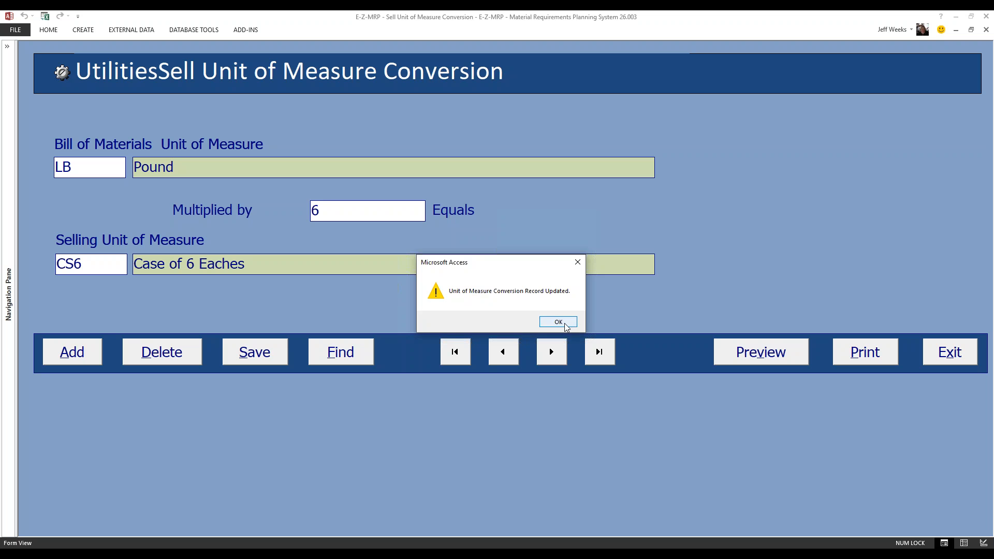
{"action": "left_click", "coordinate": [565, 323]}
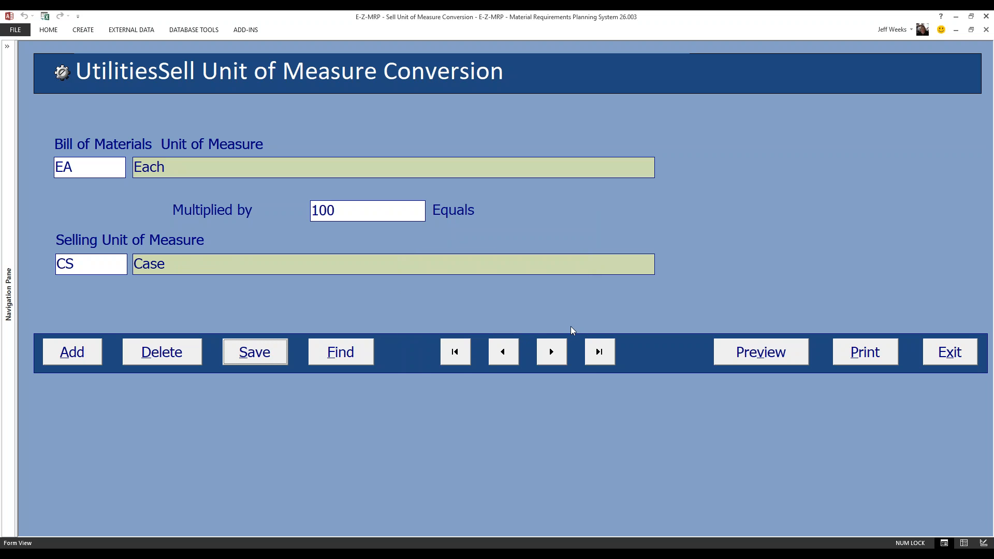
- Find and browse the sell conversion records, then preview the Sell UOM Conversion report and close the preview
{"action": "left_click", "coordinate": [345, 359]}
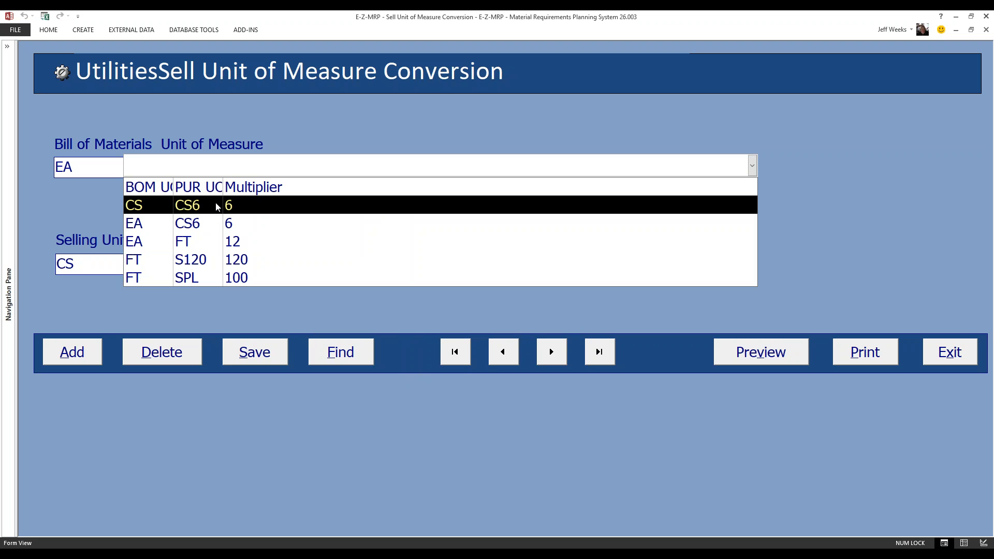
{"action": "left_click", "coordinate": [233, 282]}
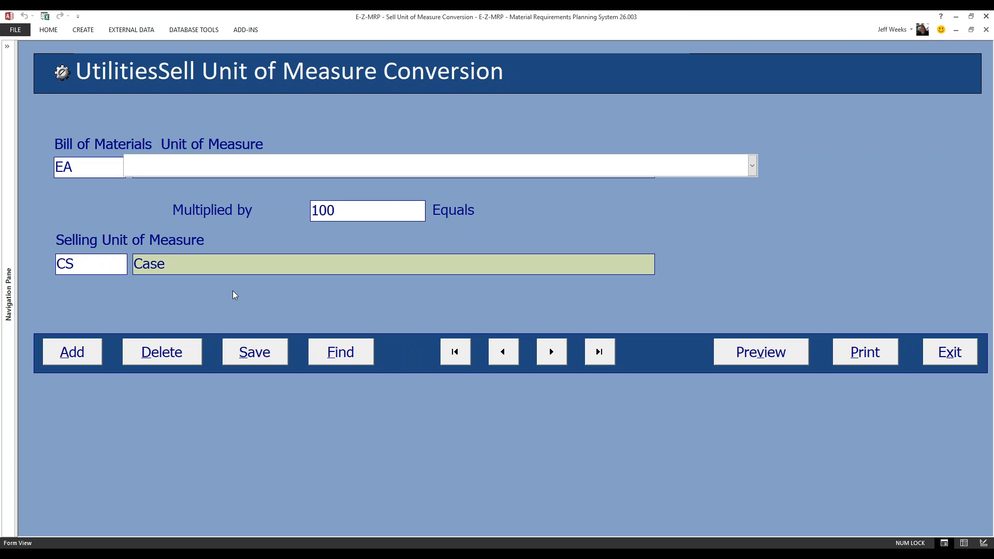
{"action": "left_click", "coordinate": [454, 356]}
{"action": "left_click", "coordinate": [551, 352]}
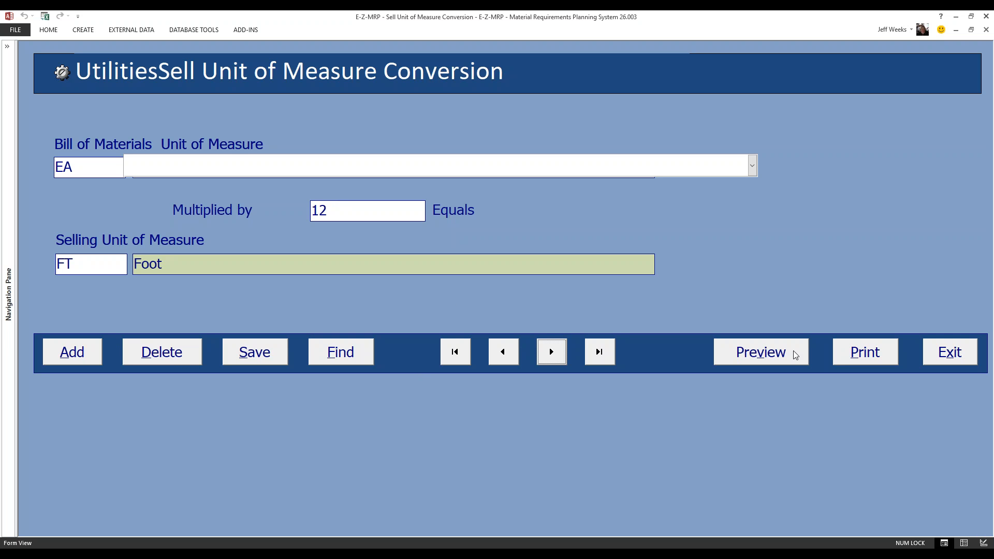
{"action": "left_click", "coordinate": [763, 352]}
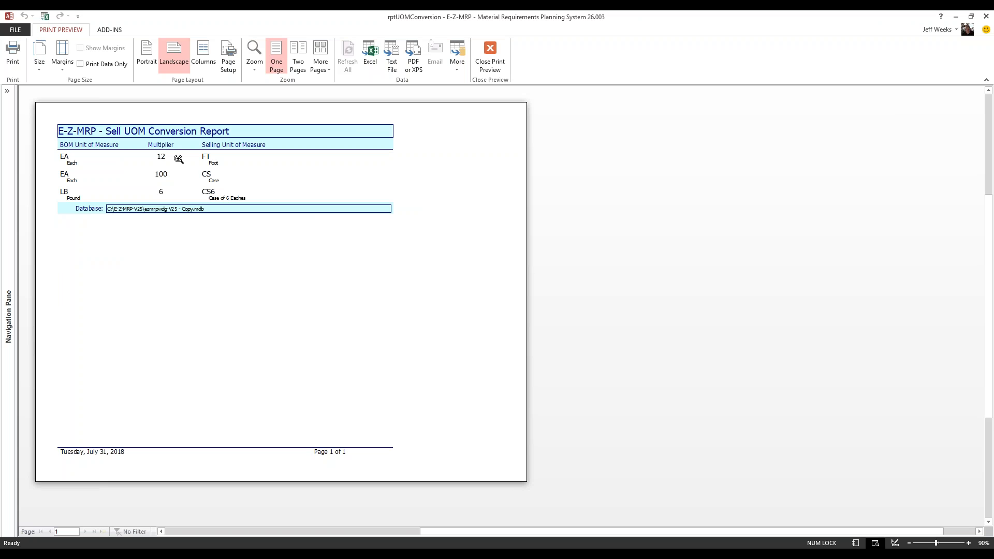
{"action": "left_click", "coordinate": [491, 58]}
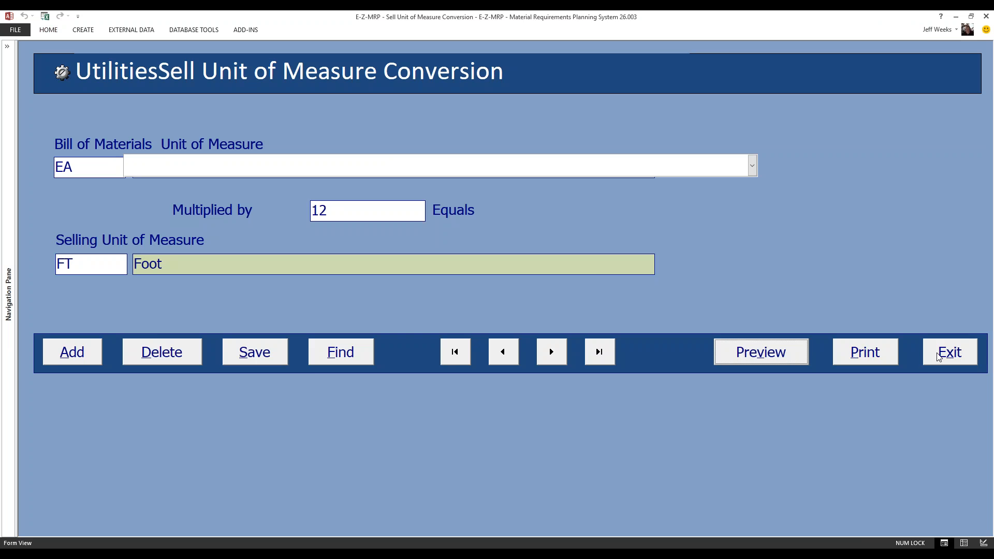
- Open the currency conversion utility, rename the USA record's currency to USD and save it
{"action": "left_click", "coordinate": [950, 352]}
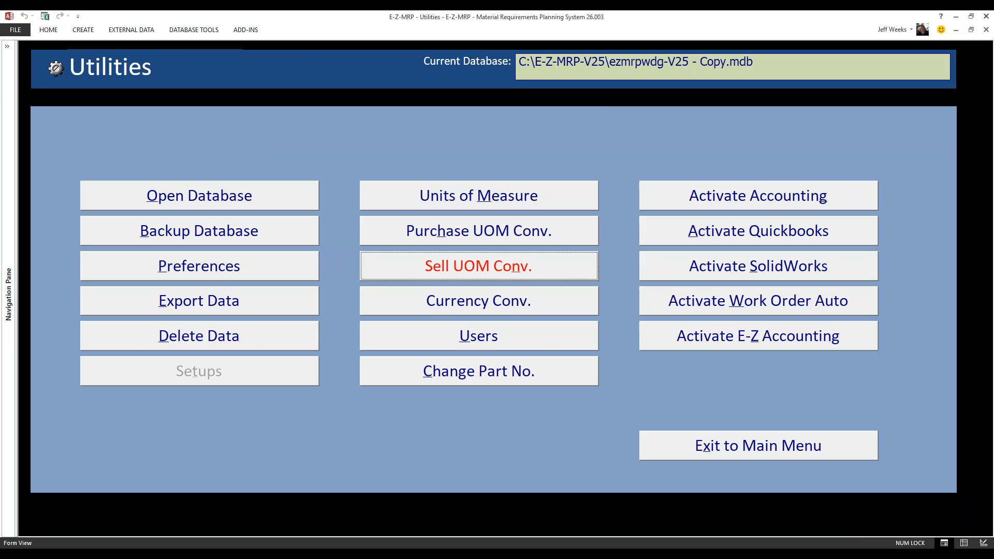
{"action": "left_click", "coordinate": [505, 305]}
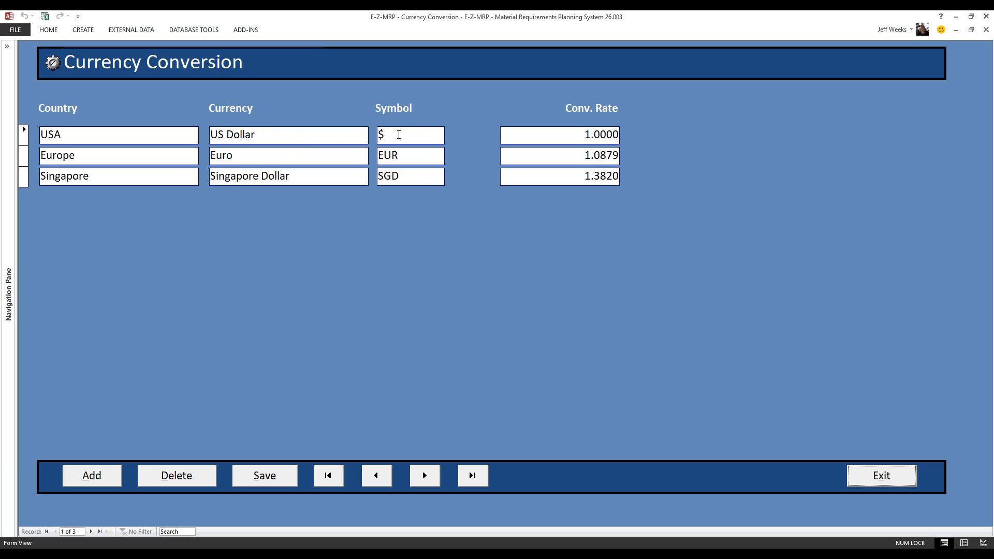
{"action": "left_click", "coordinate": [257, 136]}
{"action": "left_click_drag", "start_coordinate": [257, 136], "coordinate": [212, 132]}
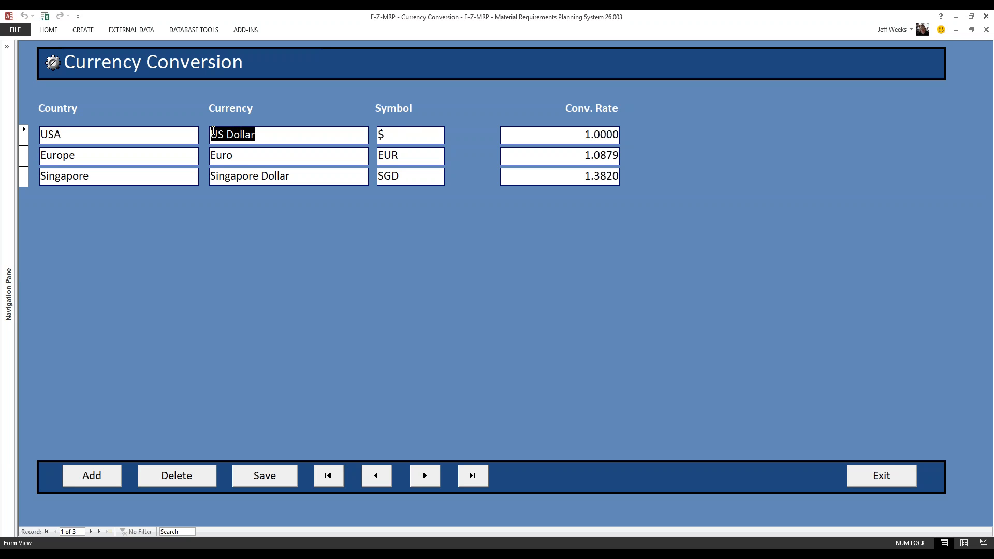
{"action": "type", "text": "USD"}
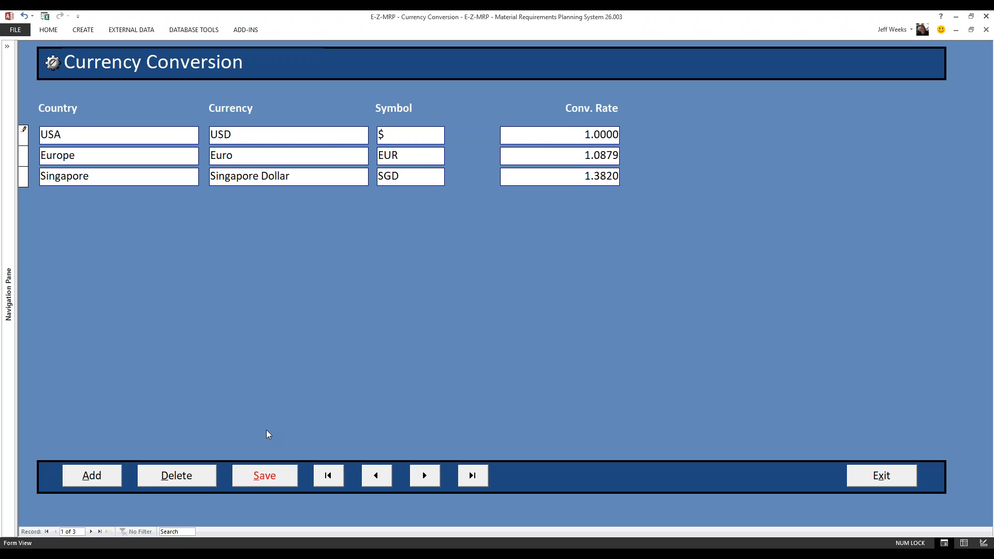
{"action": "left_click", "coordinate": [262, 480]}
- Add a new currency conversion record with China as the country
{"action": "left_click", "coordinate": [27, 160]}
{"action": "left_click", "coordinate": [23, 177]}
{"action": "left_click", "coordinate": [99, 482]}
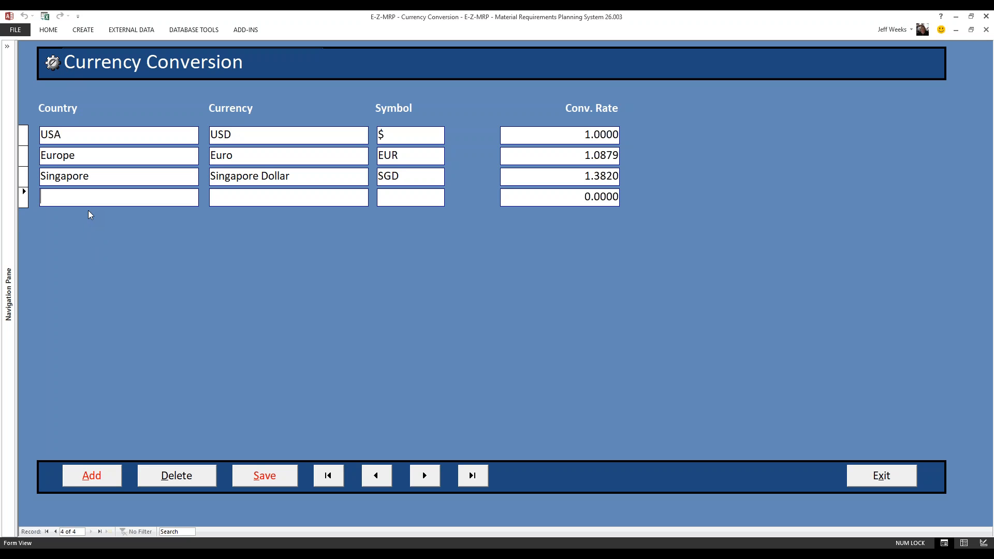
{"action": "type", "text": "China"}
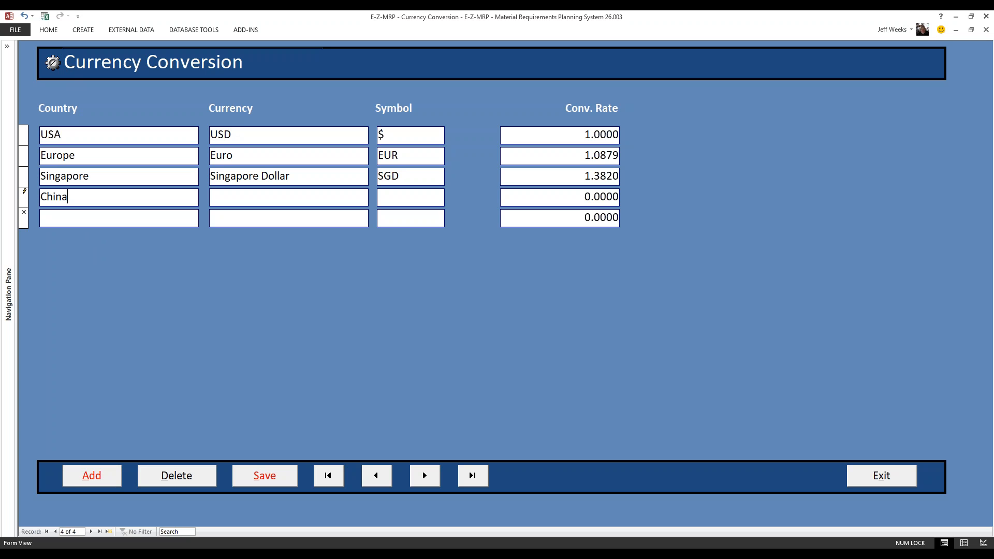
{"action": "left_click", "coordinate": [234, 199]}
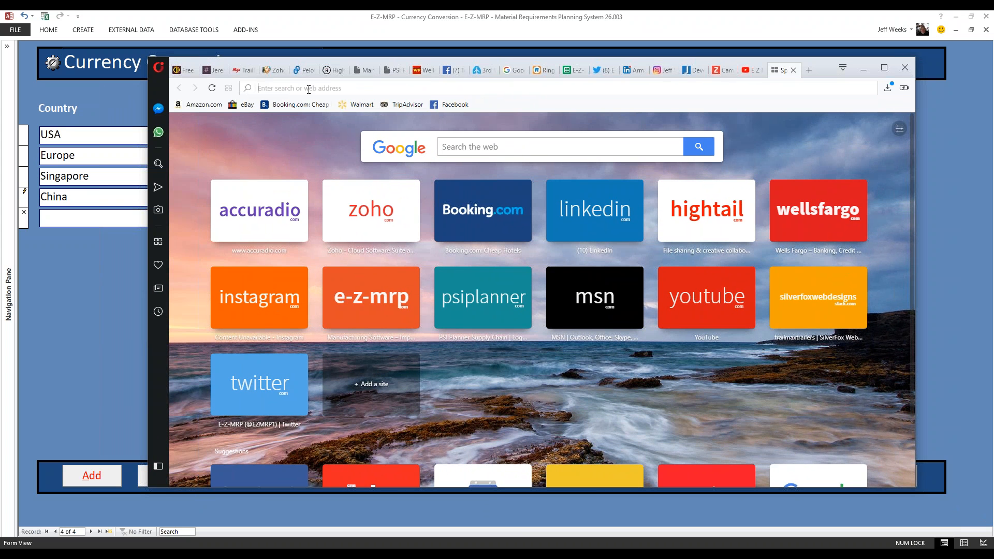
- Search the web for "China currency" in the browser and examine the exchange rate converter in the results
{"action": "type", "text": "Cina"}
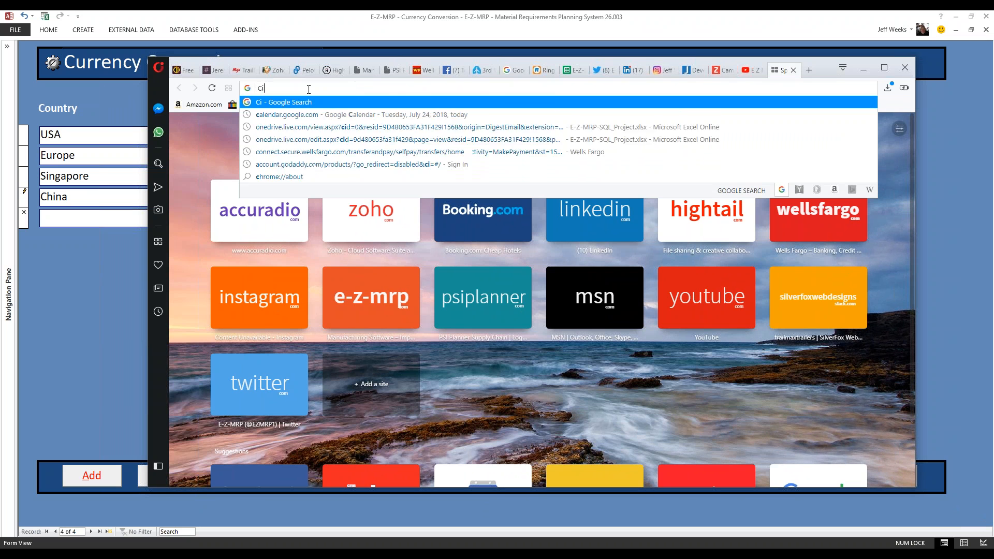
{"action": "key", "text": "BackSpace"}
{"action": "key", "text": "BackSpace"}
{"action": "key", "text": "BackSpace"}
{"action": "key", "text": "BackSpace"}
{"action": "type", "text": "hin"}
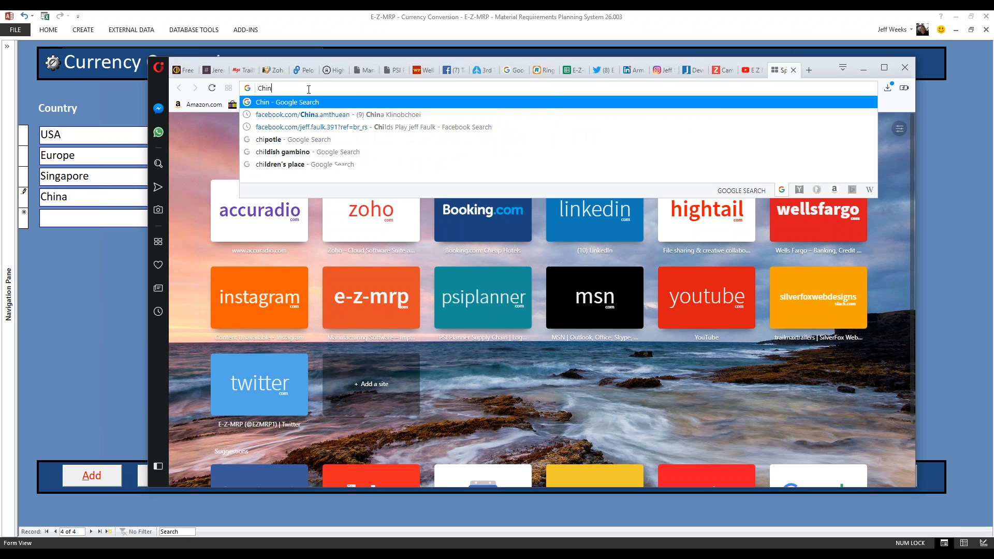
{"action": "type", "text": "a currency"}
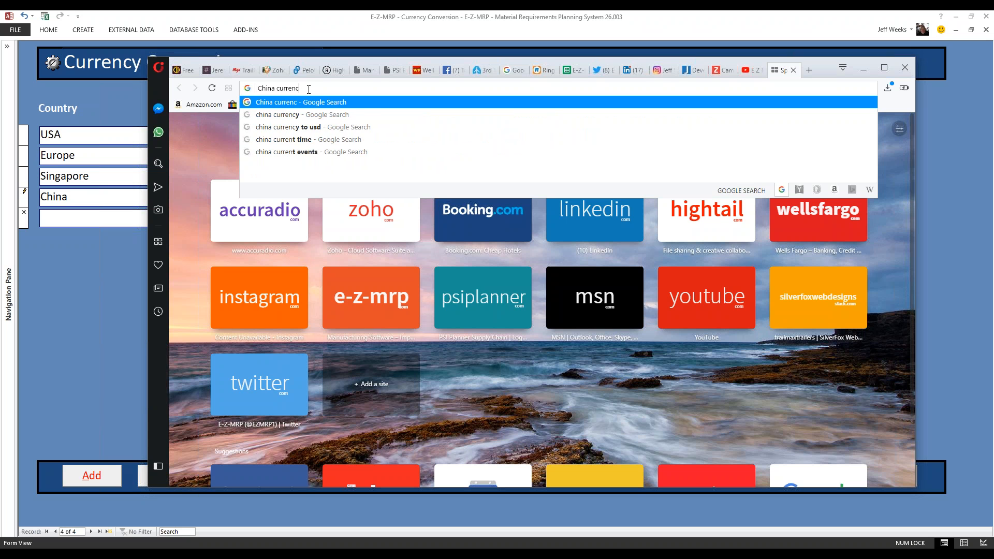
{"action": "key", "text": "Return"}
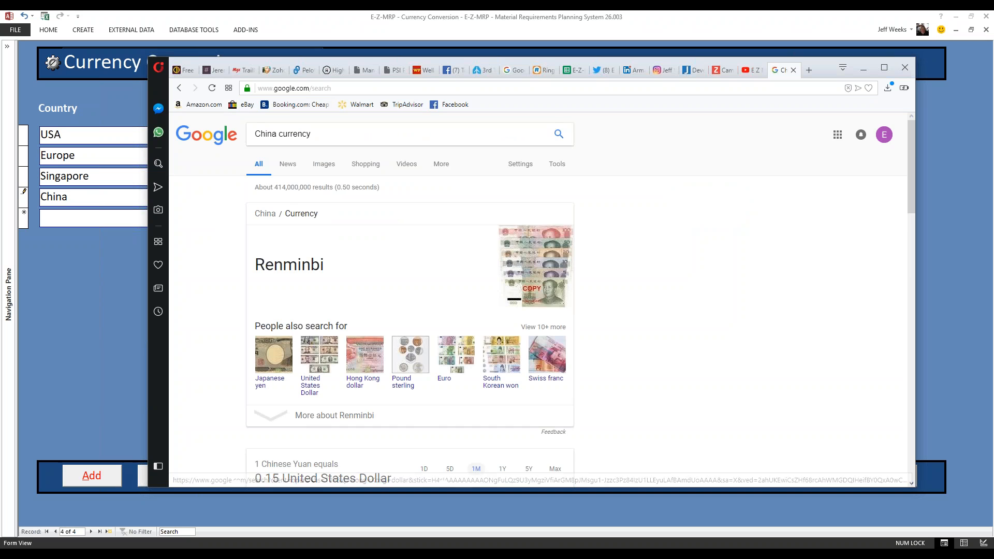
{"action": "scroll", "coordinate": [315, 290], "scroll_direction": "down", "scroll_amount": 3}
{"action": "scroll", "coordinate": [335, 290], "scroll_direction": "down", "scroll_amount": 2}
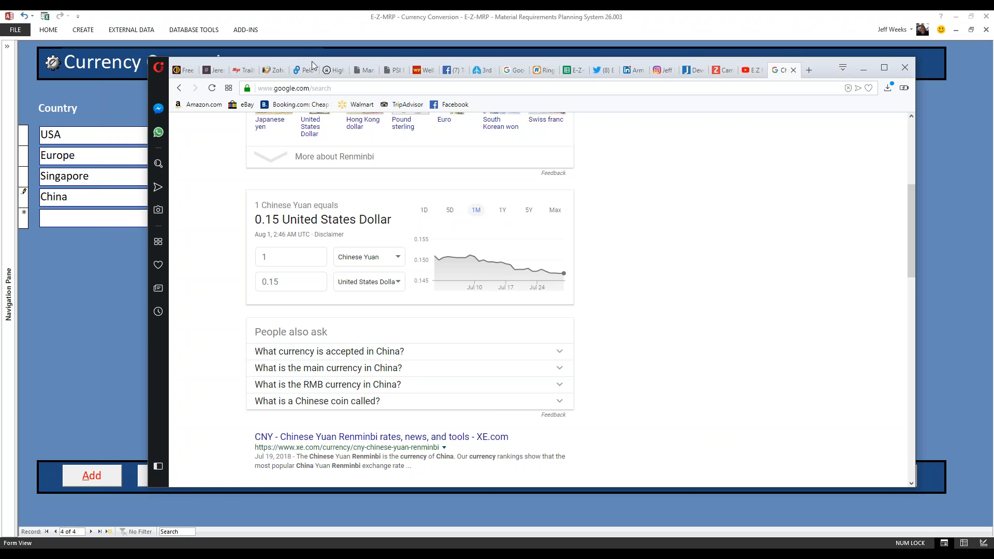
- Move the browser window clear of the currency records and enter Yuan as the currency for China
{"action": "left_click_drag", "start_coordinate": [314, 60], "coordinate": [271, 253]}
{"action": "left_click", "coordinate": [237, 200]}
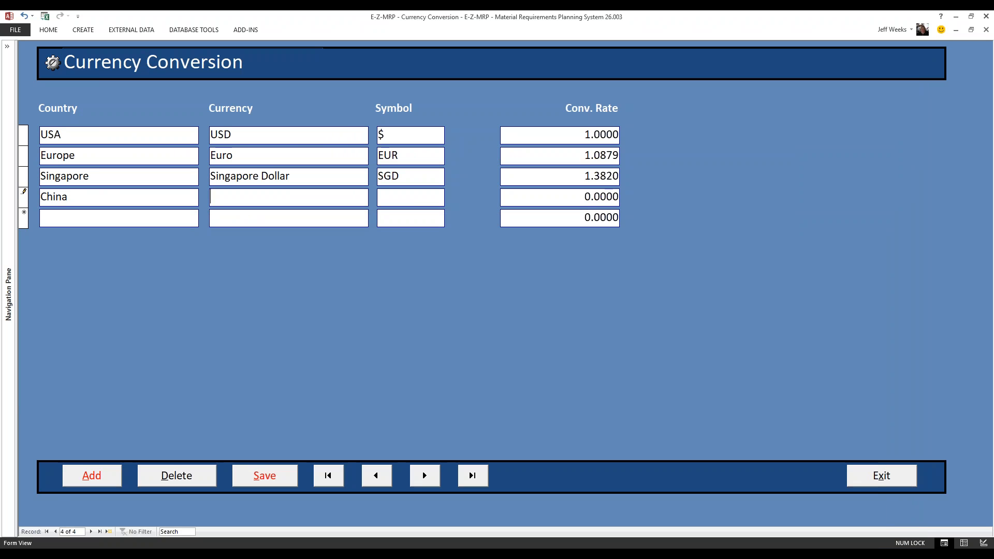
{"action": "key", "text": "alt+Tab"}
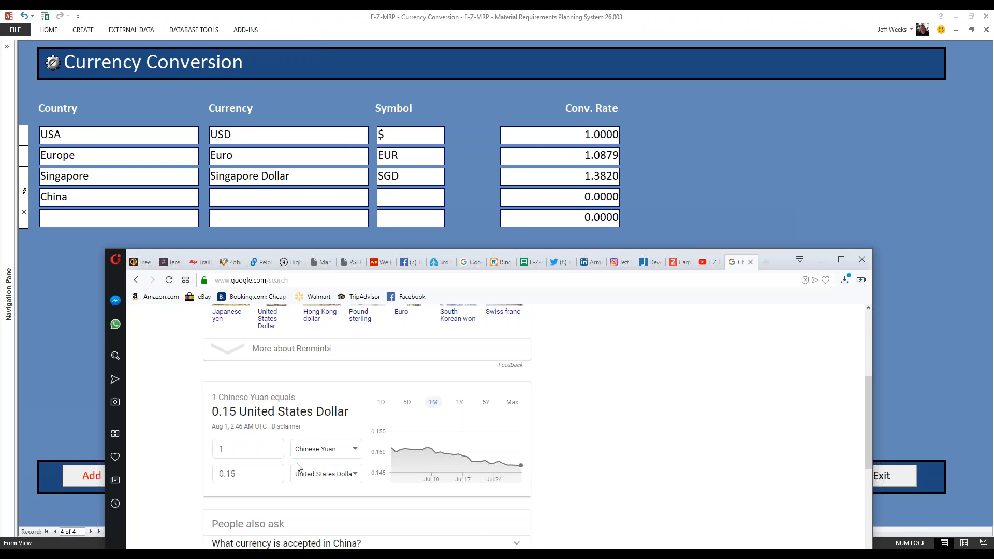
{"action": "left_click", "coordinate": [314, 202]}
{"action": "type", "text": "YU"}
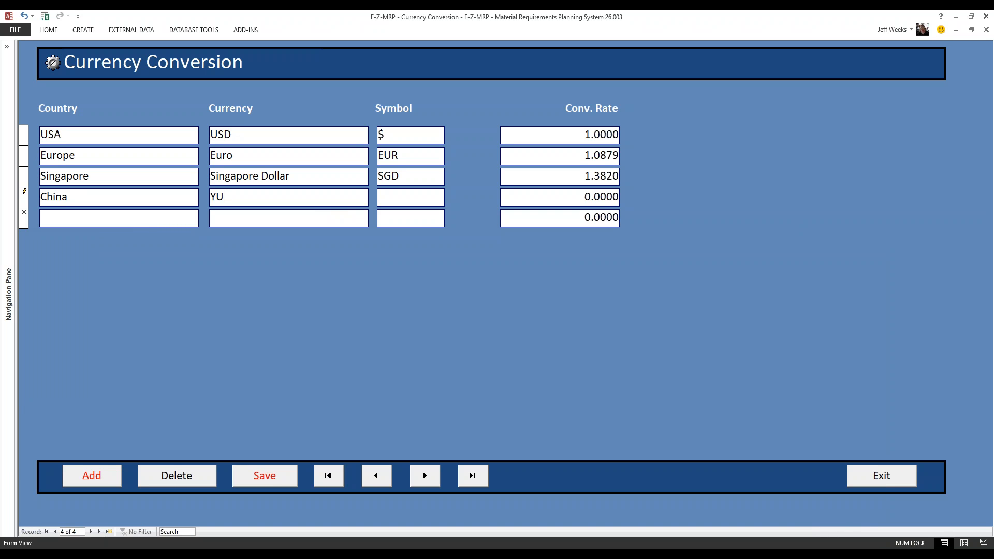
{"action": "key", "text": "BackSpace"}
{"action": "type", "text": "uan"}
- Switch to the browser, look through the China currency results, and search the web for "Yuan cymbol"
{"action": "left_click", "coordinate": [402, 554]}
{"action": "scroll", "coordinate": [425, 458], "scroll_direction": "down", "scroll_amount": 5}
{"action": "scroll", "coordinate": [367, 427], "scroll_direction": "down", "scroll_amount": 3}
{"action": "scroll", "coordinate": [366, 427], "scroll_direction": "down", "scroll_amount": 2}
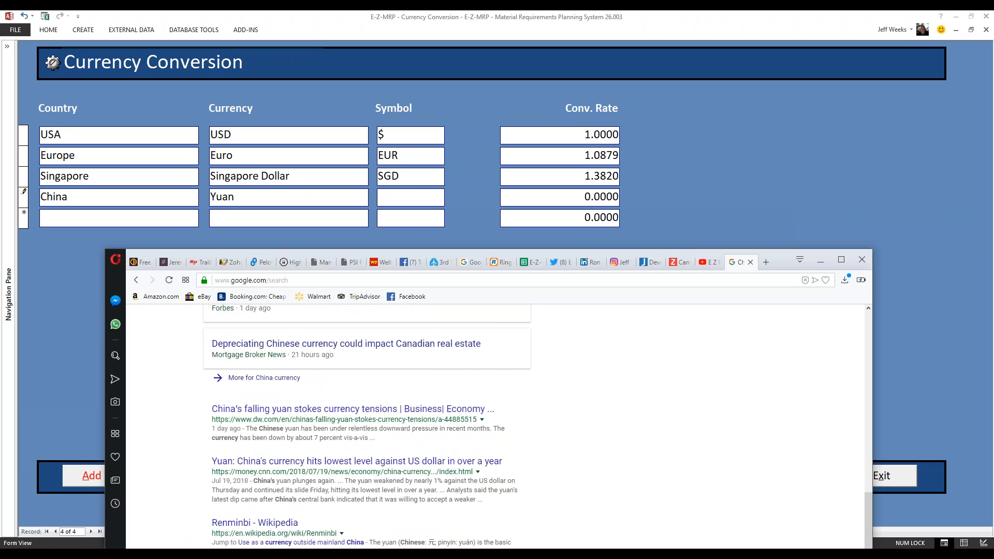
{"action": "scroll", "coordinate": [366, 428], "scroll_direction": "up", "scroll_amount": 1}
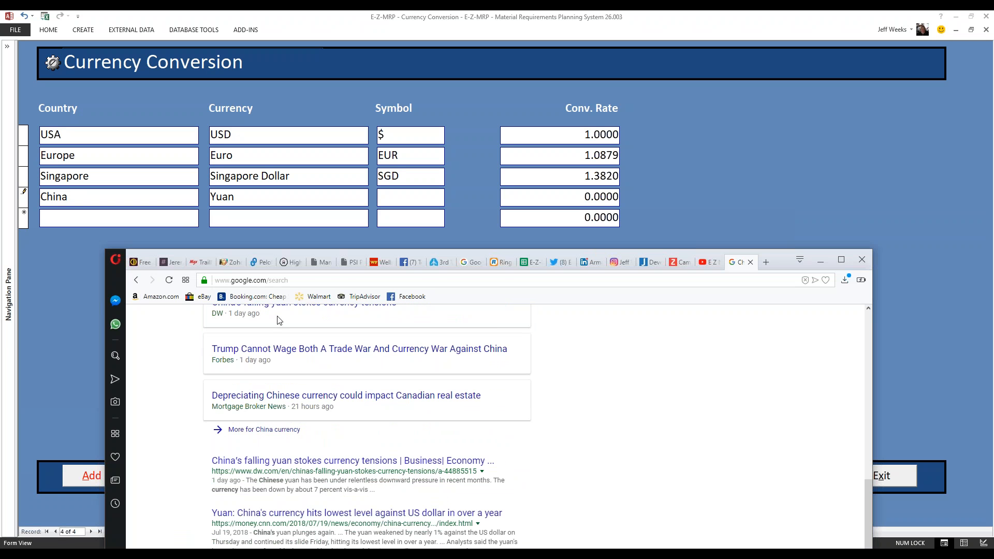
{"action": "left_click", "coordinate": [269, 280]}
{"action": "type", "text": "c"}
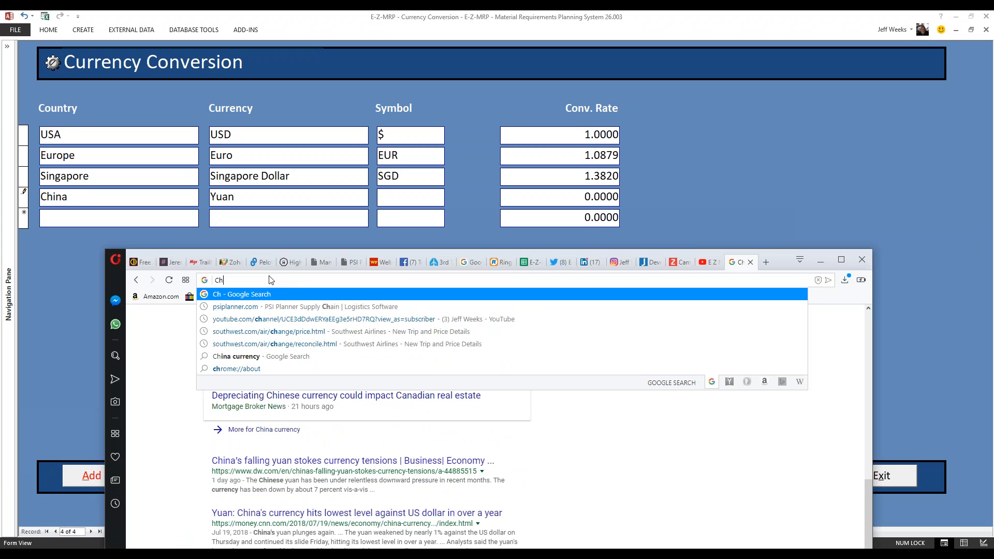
{"action": "key", "text": "BackSpace"}
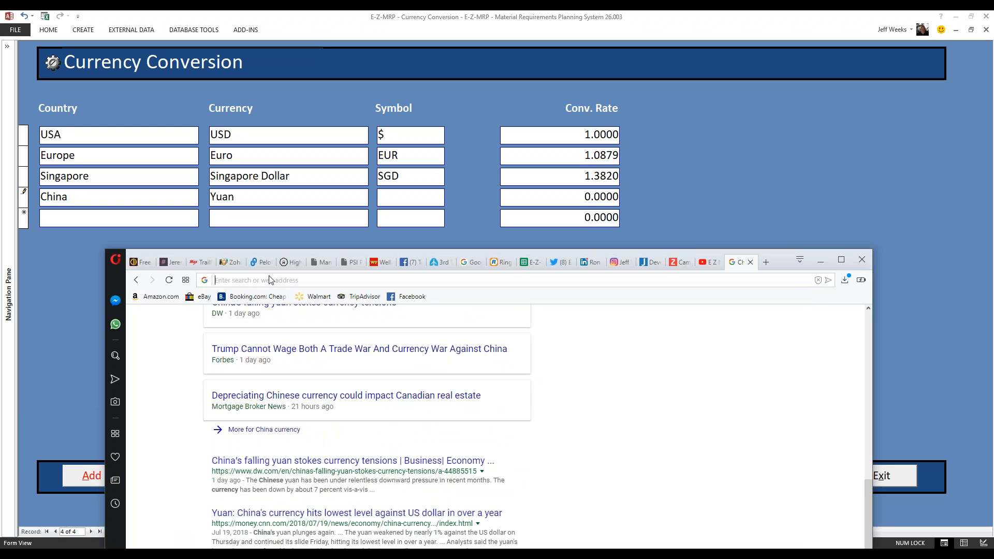
{"action": "type", "text": "Yua"}
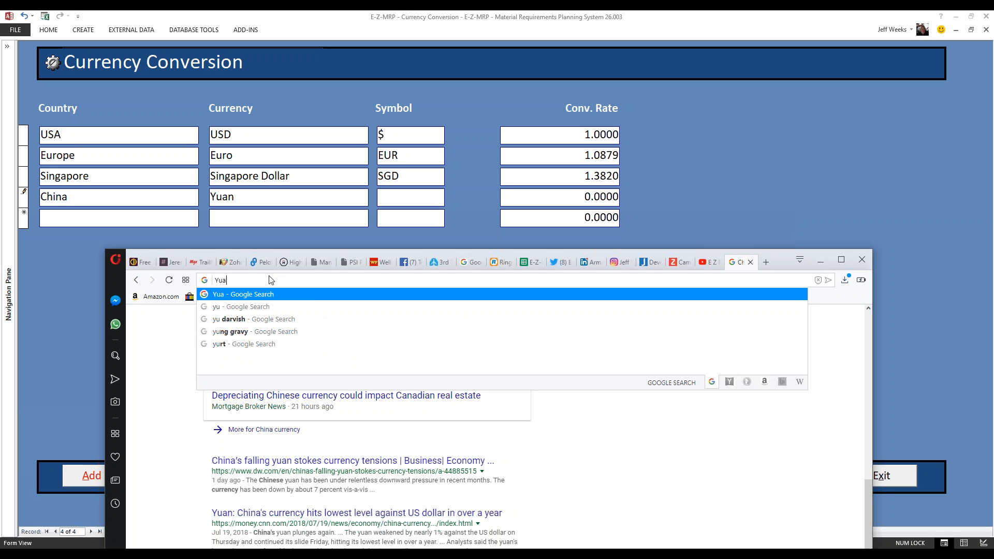
{"action": "type", "text": "n cymbol"}
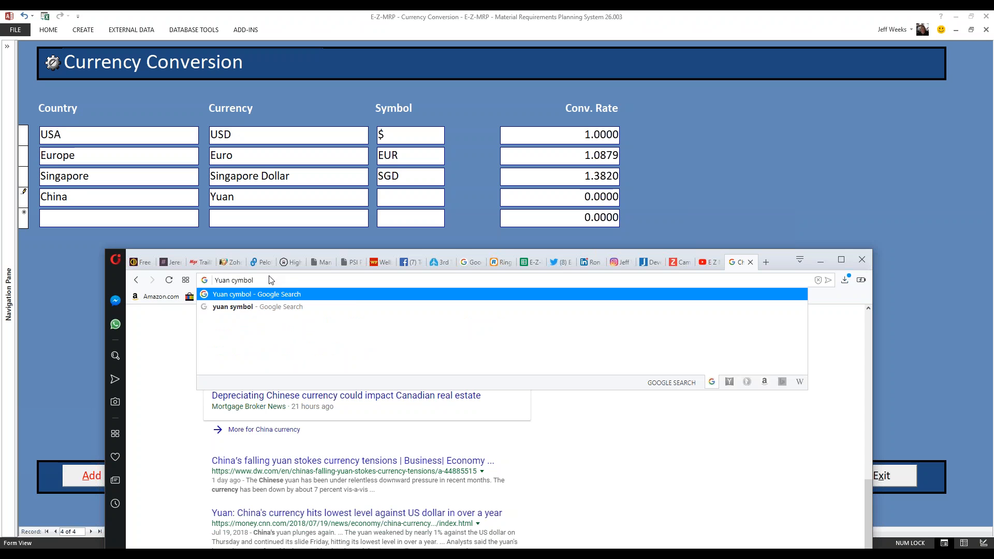
{"action": "key", "text": "Return"}
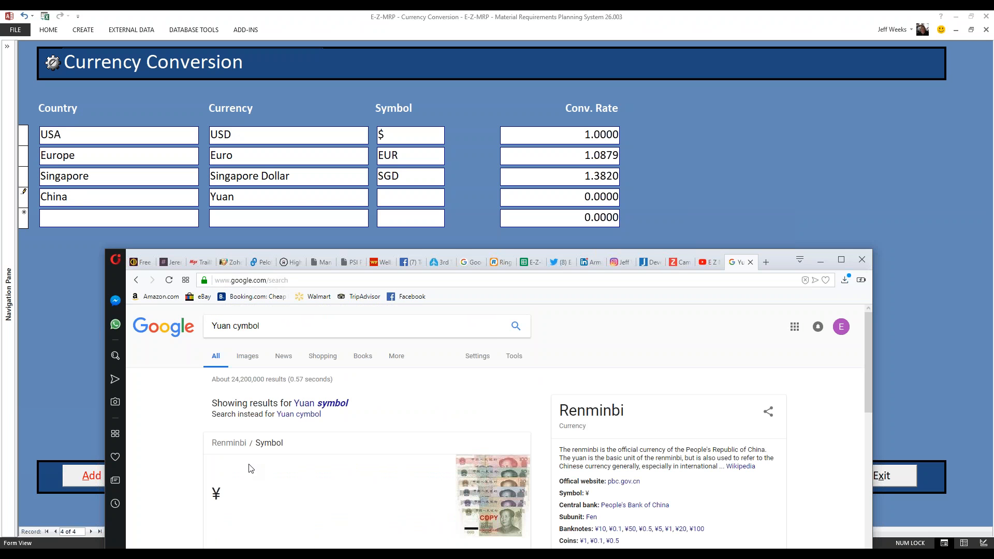
- Look through the yuan symbol results and open the Wikipedia article "Yen sign"
{"action": "scroll", "coordinate": [356, 446], "scroll_direction": "down", "scroll_amount": 2}
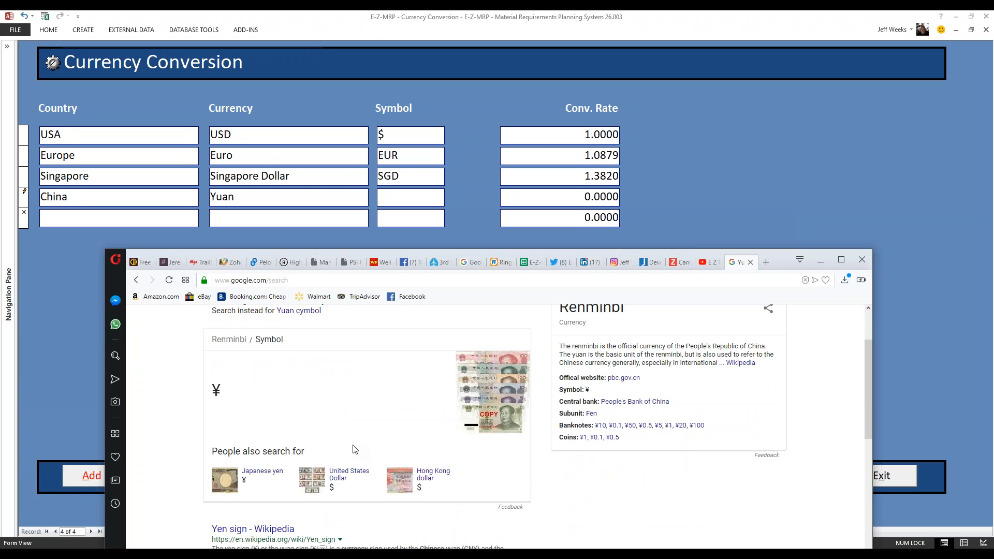
{"action": "scroll", "coordinate": [356, 446], "scroll_direction": "down", "scroll_amount": 2}
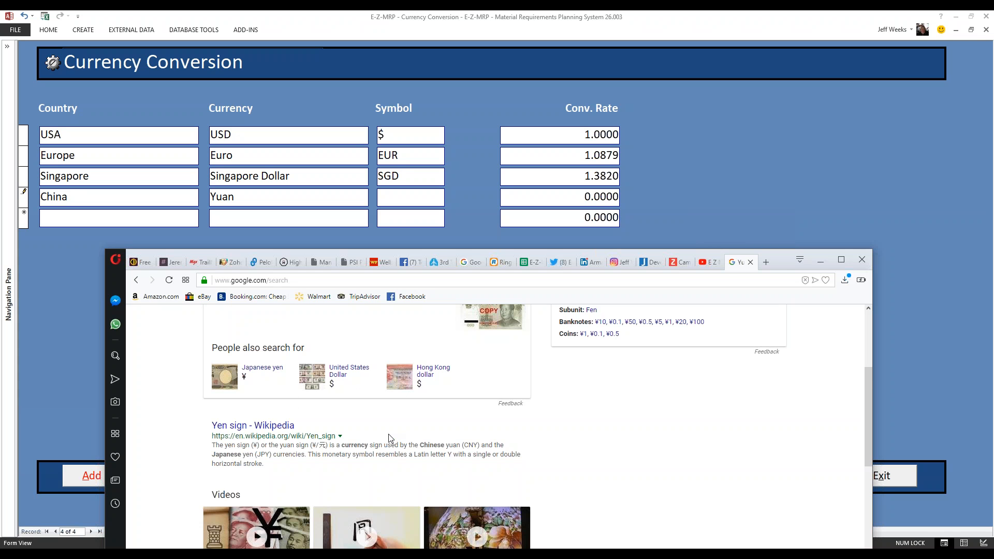
{"action": "scroll", "coordinate": [390, 439], "scroll_direction": "down", "scroll_amount": 1}
{"action": "scroll", "coordinate": [390, 439], "scroll_direction": "down", "scroll_amount": 1}
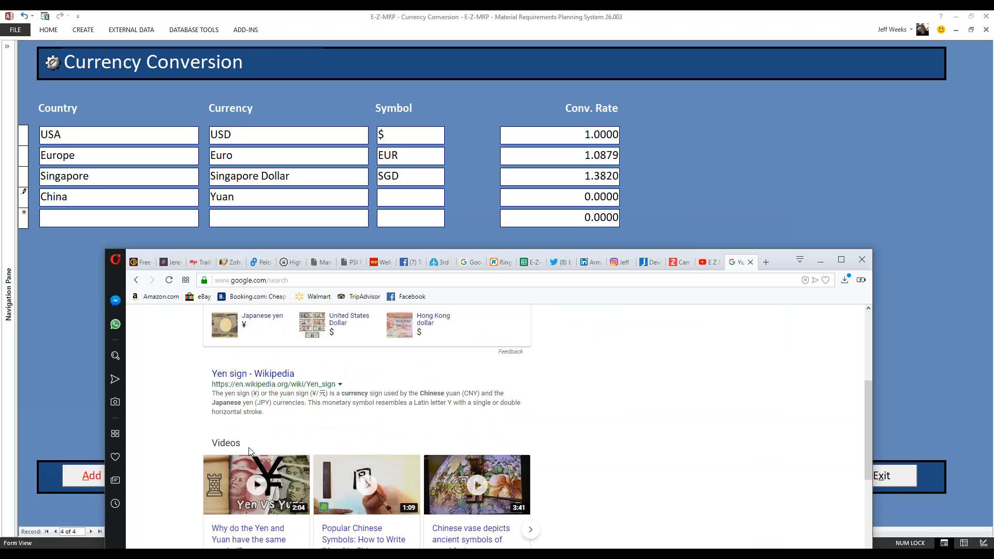
{"action": "scroll", "coordinate": [312, 468], "scroll_direction": "down", "scroll_amount": 1}
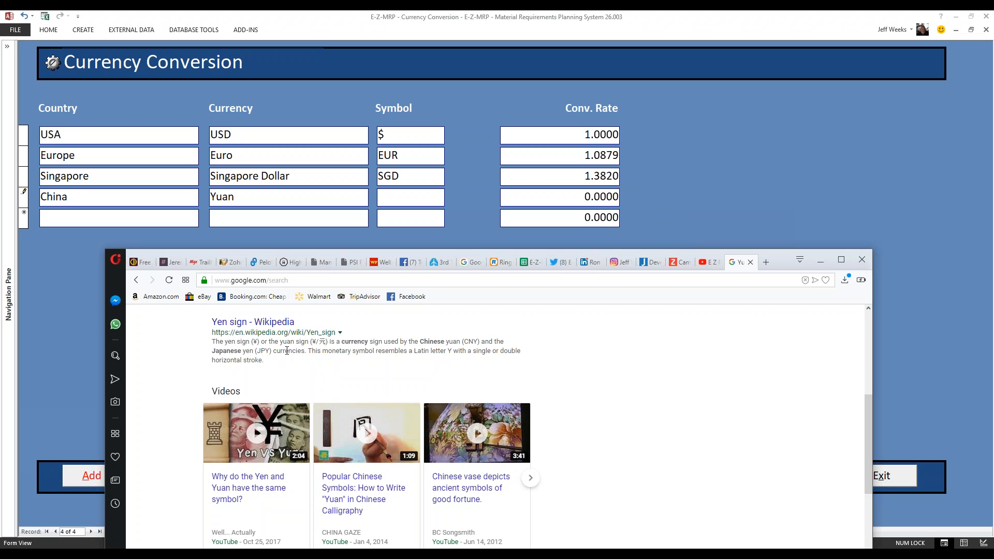
{"action": "left_click", "coordinate": [253, 323]}
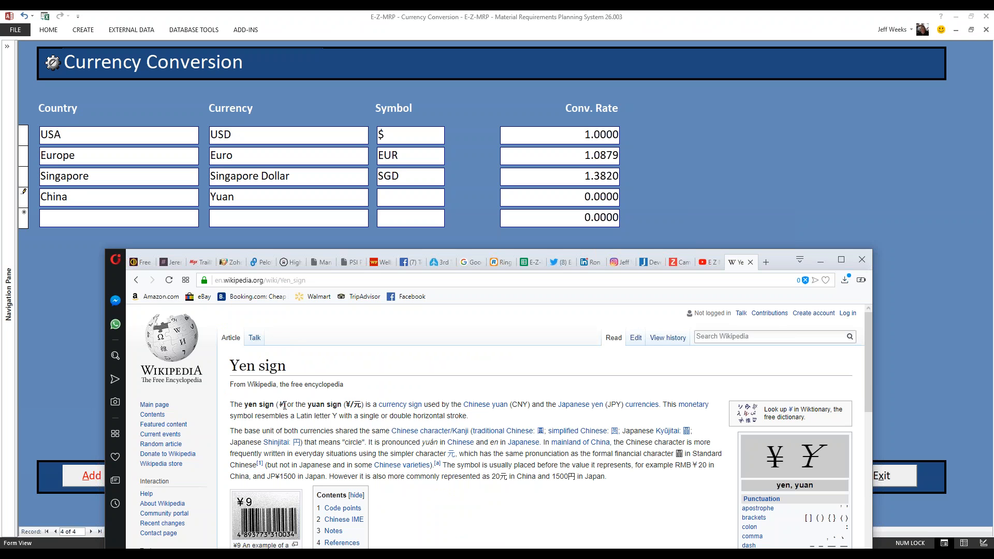
- Copy the ¥ sign from the article's first sentence and paste it as the symbol of the China currency record
{"action": "left_click_drag", "start_coordinate": [283, 406], "coordinate": [280, 405]}
{"action": "right_click", "coordinate": [281, 405]}
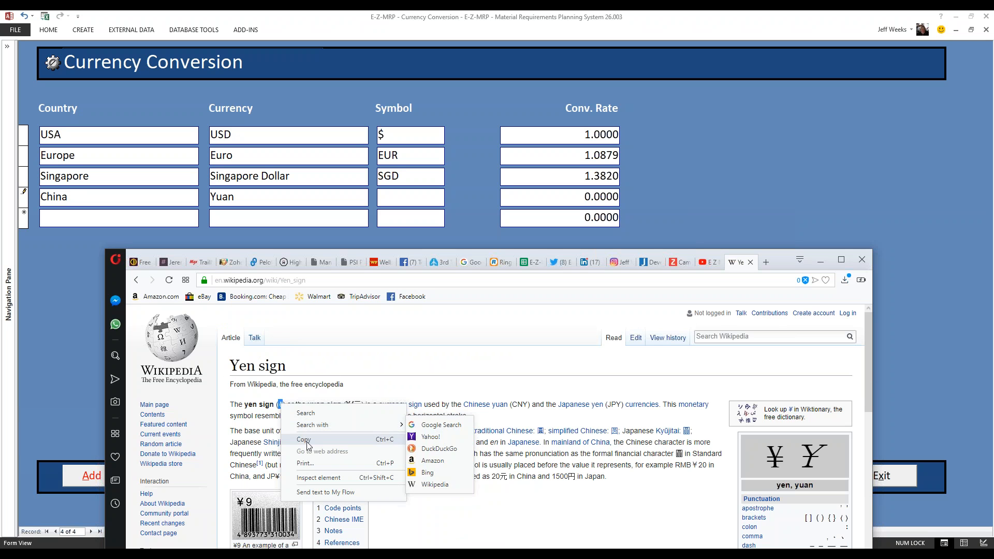
{"action": "left_click", "coordinate": [306, 445]}
{"action": "left_click", "coordinate": [392, 197]}
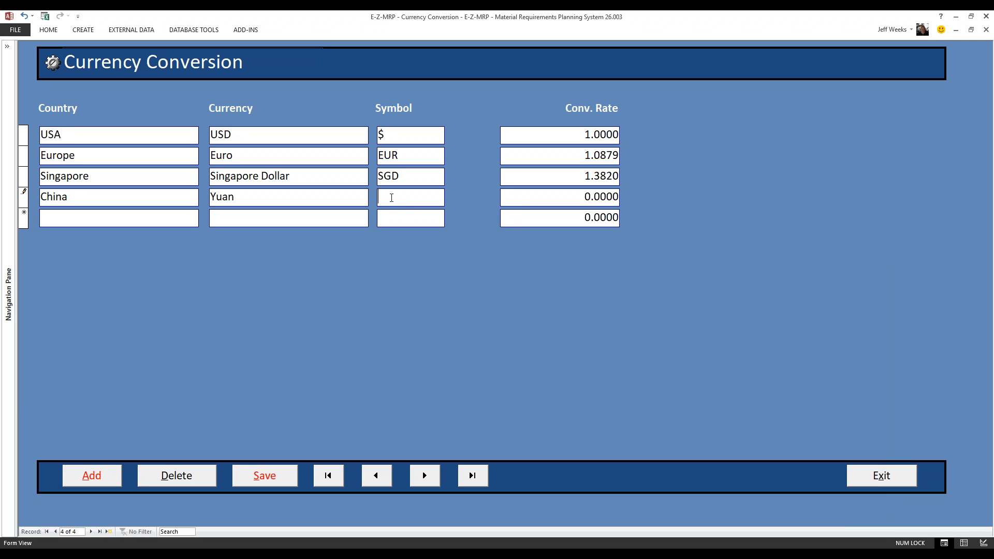
{"action": "right_click", "coordinate": [392, 197]}
{"action": "left_click", "coordinate": [414, 228]}
- Change the new record's currency to Yen and its country to Japanese
{"action": "left_click_drag", "start_coordinate": [239, 197], "coordinate": [217, 198]}
{"action": "type", "text": "en"}
{"action": "left_click_drag", "start_coordinate": [68, 197], "coordinate": [42, 199]}
{"action": "type", "text": "Japanese"}
- Switch to the browser, go back from the article to the search results, and search for "currency conversion"
{"action": "key", "text": "alt+Tab"}
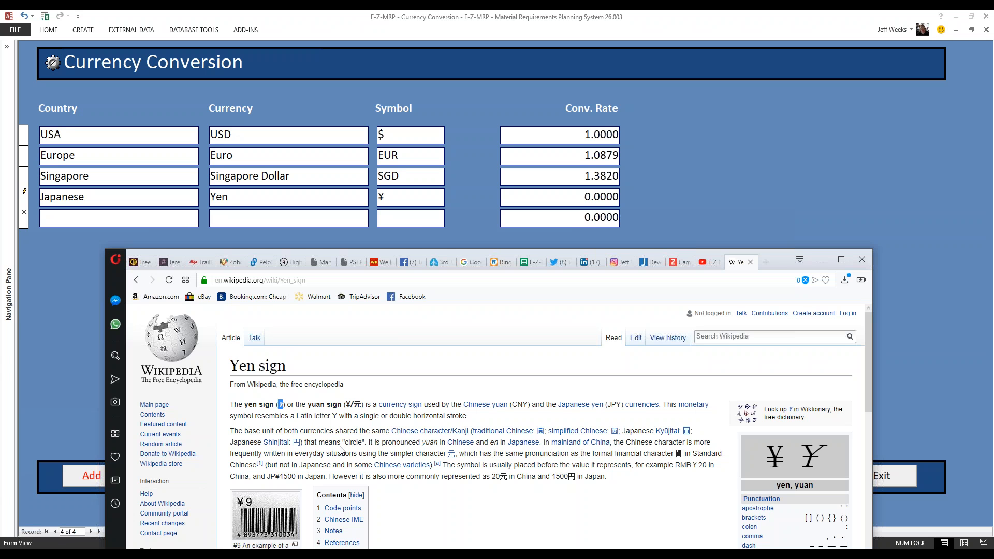
{"action": "left_click", "coordinate": [136, 280]}
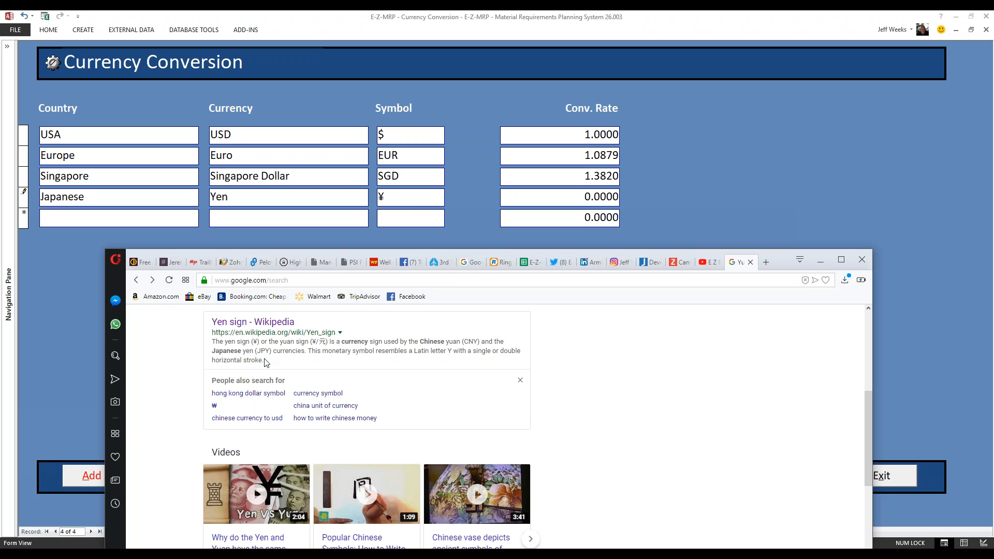
{"action": "scroll", "coordinate": [267, 365], "scroll_direction": "up", "scroll_amount": 5}
{"action": "scroll", "coordinate": [266, 371], "scroll_direction": "up", "scroll_amount": 1}
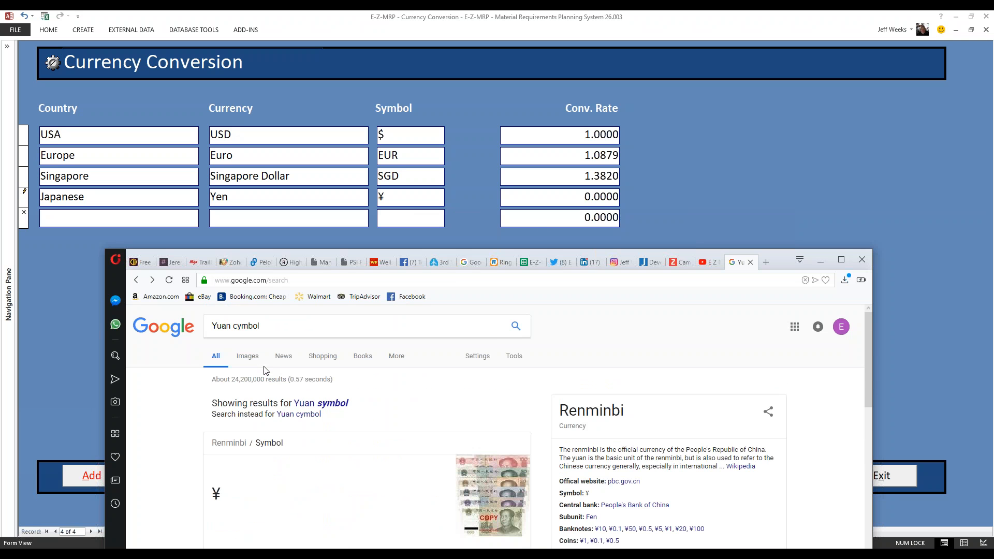
{"action": "left_click", "coordinate": [275, 327]}
{"action": "left_click_drag", "start_coordinate": [275, 328], "coordinate": [201, 330]}
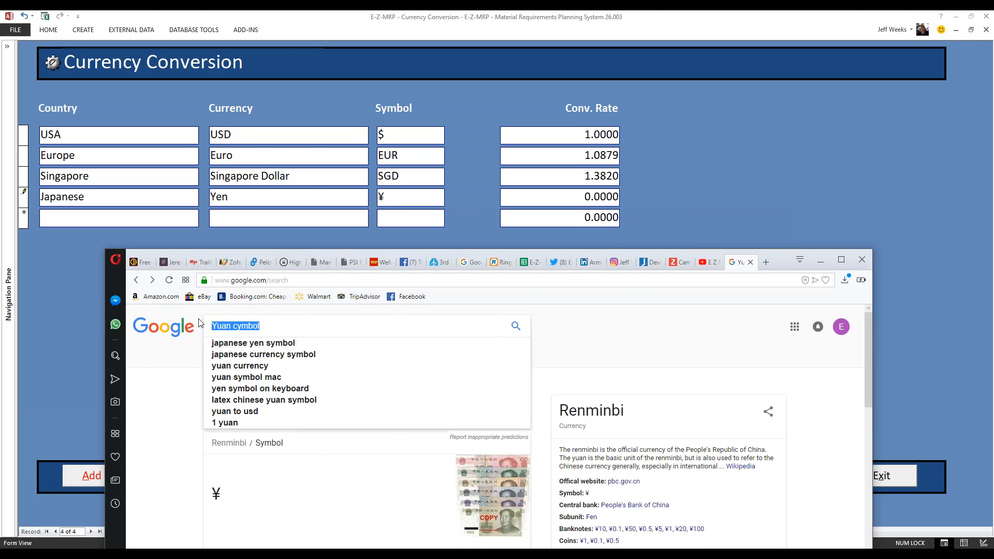
{"action": "type", "text": "currency conver"}
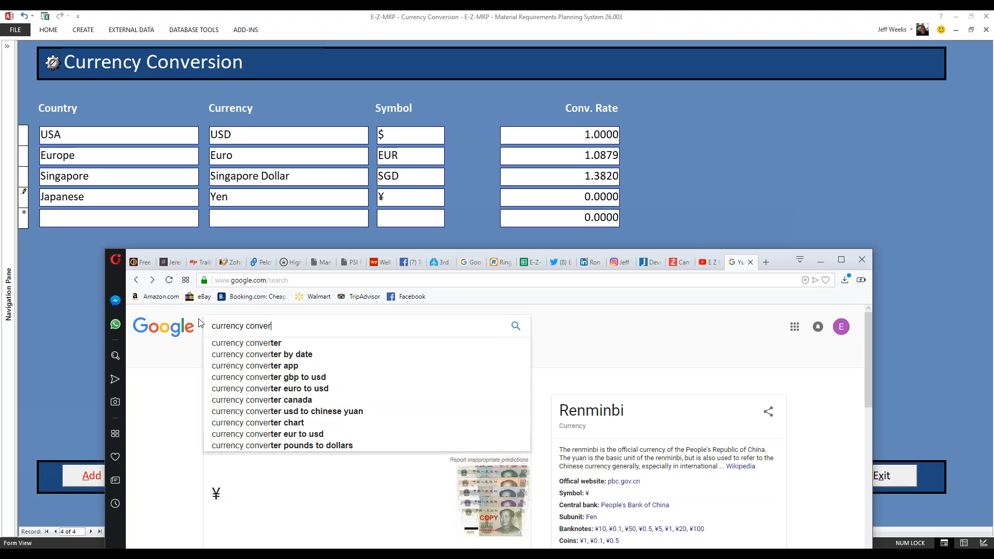
{"action": "type", "text": "saion"}
{"action": "key", "text": "BackSpace"}
{"action": "key", "text": "BackSpace"}
{"action": "key", "text": "BackSpace"}
{"action": "key", "text": "BackSpace"}
{"action": "type", "text": "ion"}
{"action": "key", "text": "Return"}
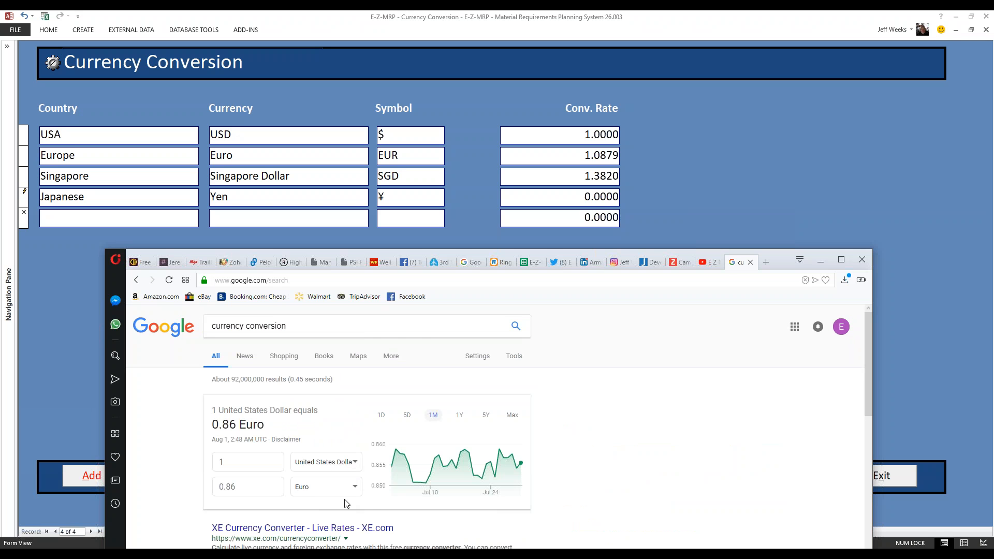
- Set the converter's target currency to Japanese Yen to look up the rate for one United States Dollar
{"action": "left_click", "coordinate": [355, 488]}
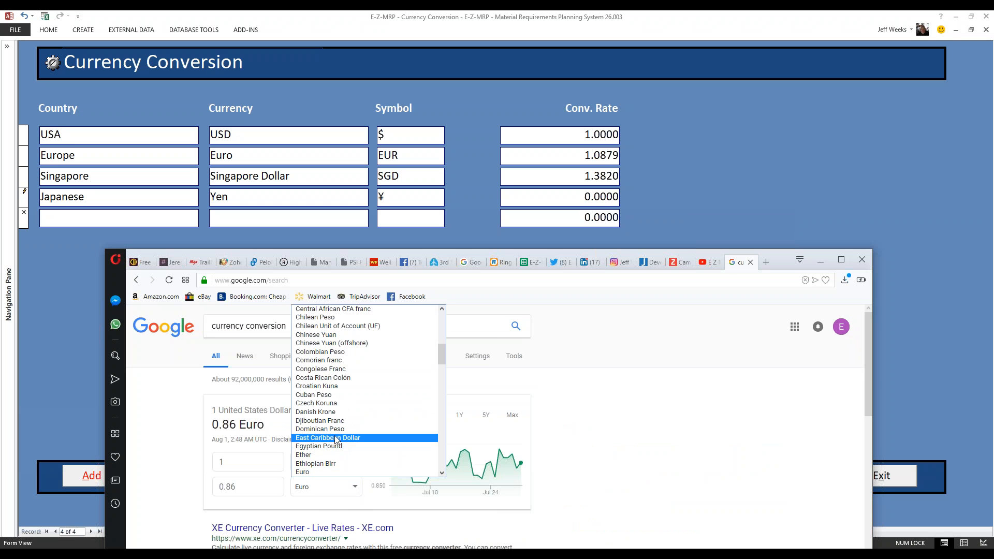
{"action": "scroll", "coordinate": [337, 434], "scroll_direction": "down", "scroll_amount": 6}
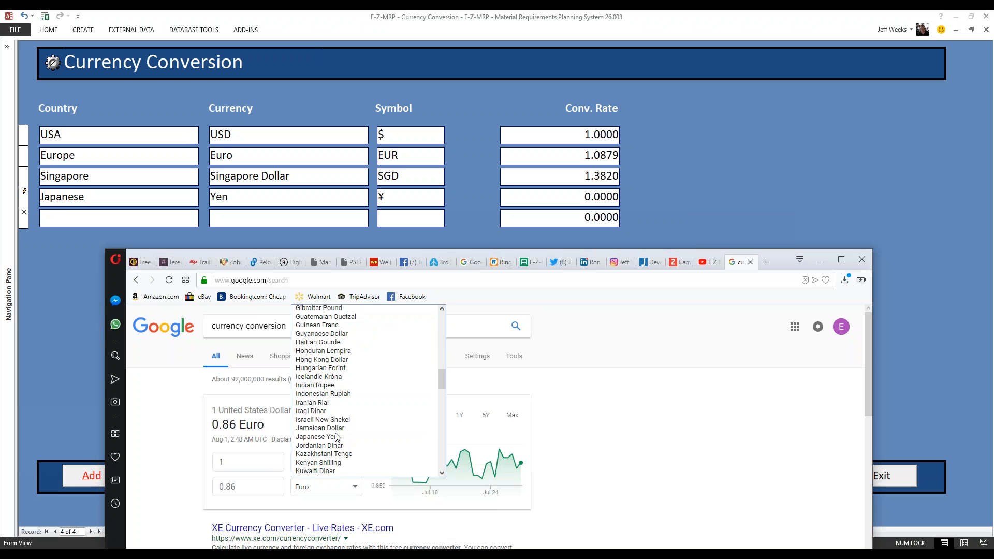
{"action": "scroll", "coordinate": [330, 390], "scroll_direction": "up", "scroll_amount": 4}
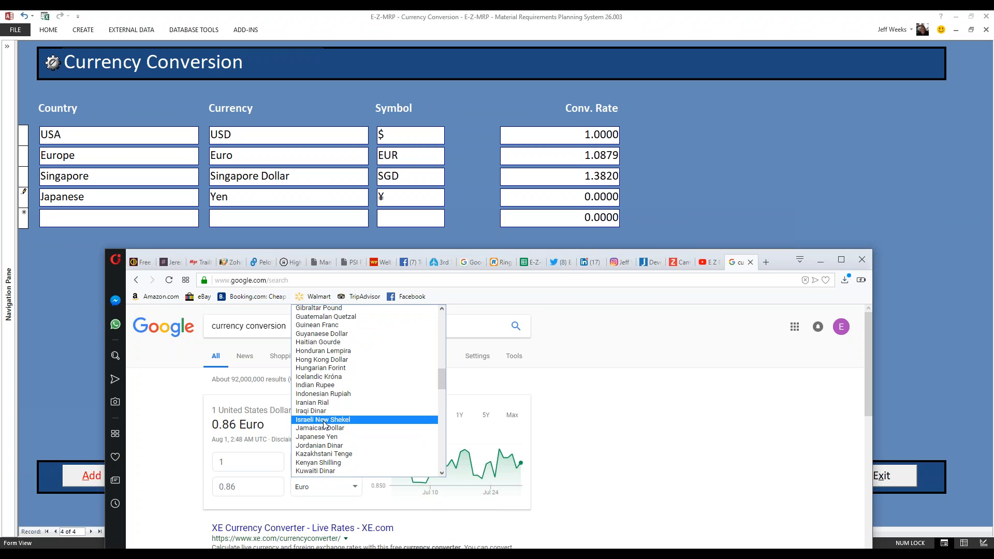
{"action": "left_click", "coordinate": [331, 437]}
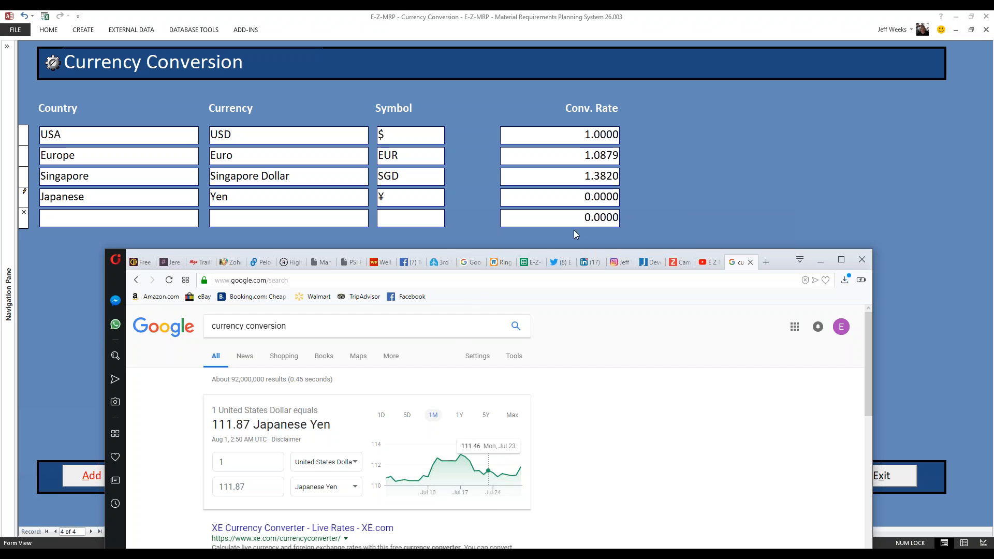
- Enter 111.87 as the conversion rate of the Japanese Yen record in the currency conversion form and save it
{"action": "left_click_drag", "start_coordinate": [573, 198], "coordinate": [619, 198]}
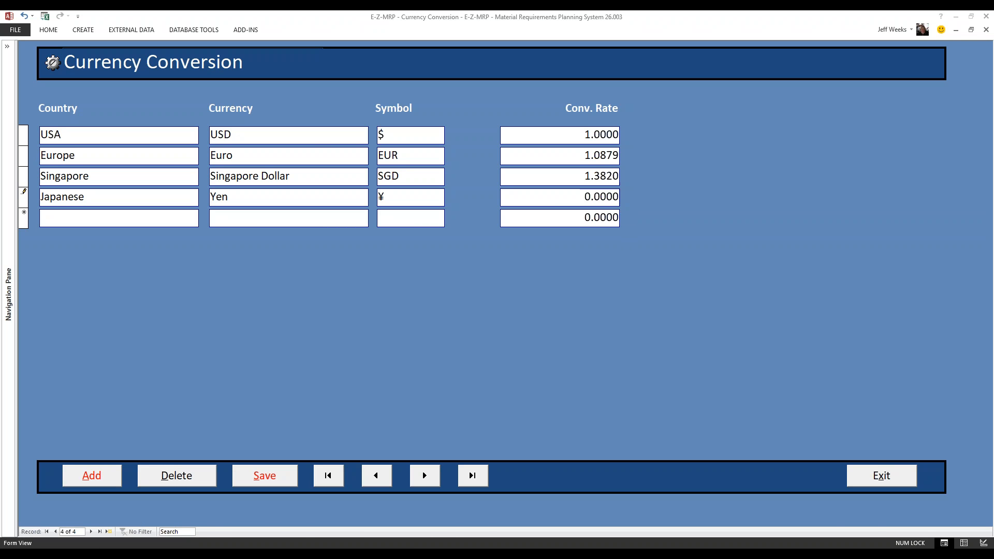
{"action": "key", "text": "alt+Tab"}
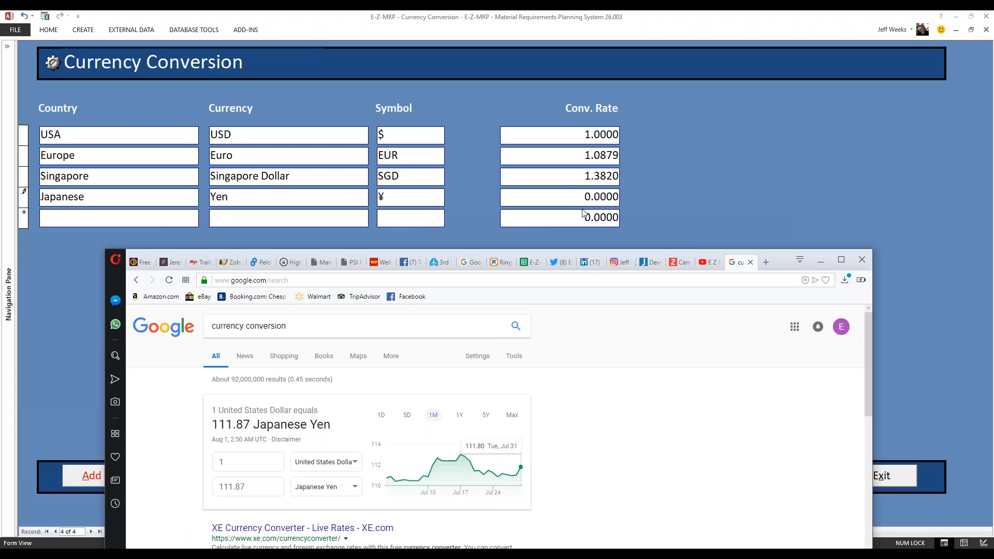
{"action": "left_click", "coordinate": [618, 198]}
{"action": "left_click_drag", "start_coordinate": [583, 199], "coordinate": [619, 197]}
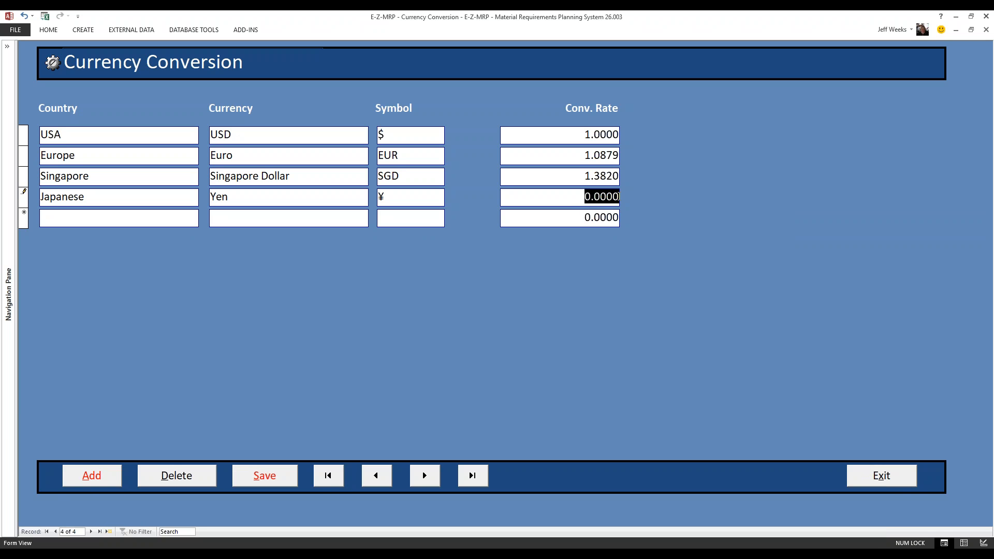
{"action": "type", "text": "111.87"}
{"action": "key", "text": "Tab"}
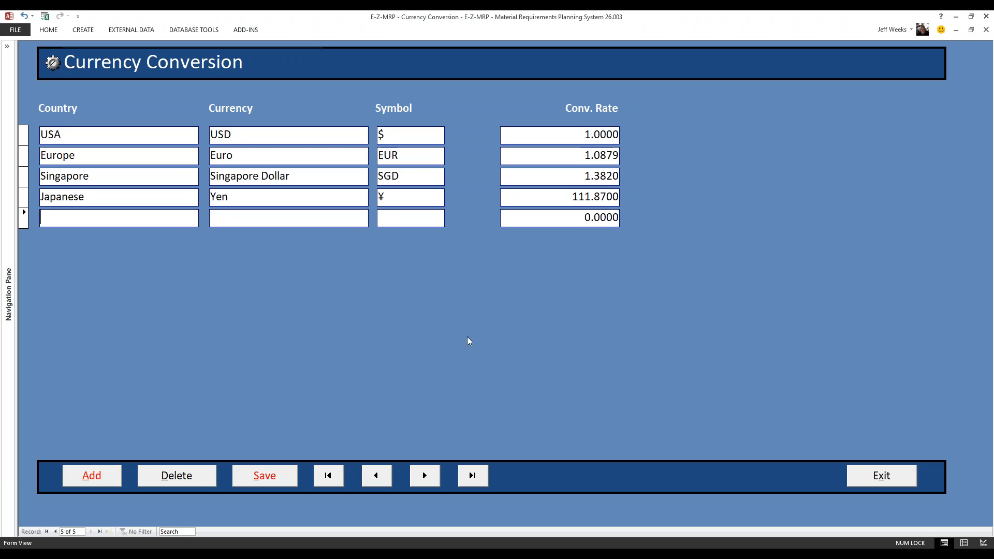
{"action": "left_click", "coordinate": [260, 482]}
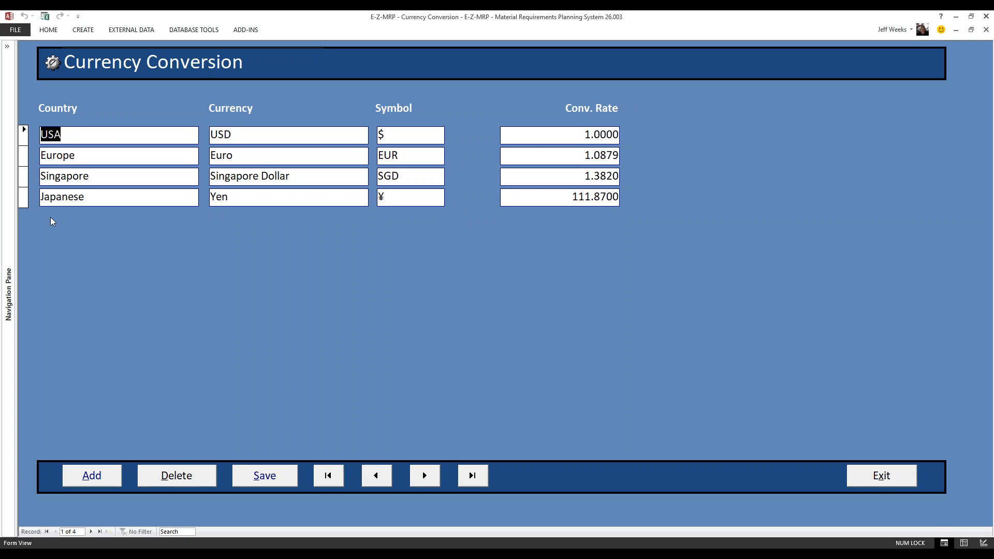
- Select the Japanese record, then step through the currency records with the first, previous, next and last record controls
{"action": "left_click", "coordinate": [24, 197]}
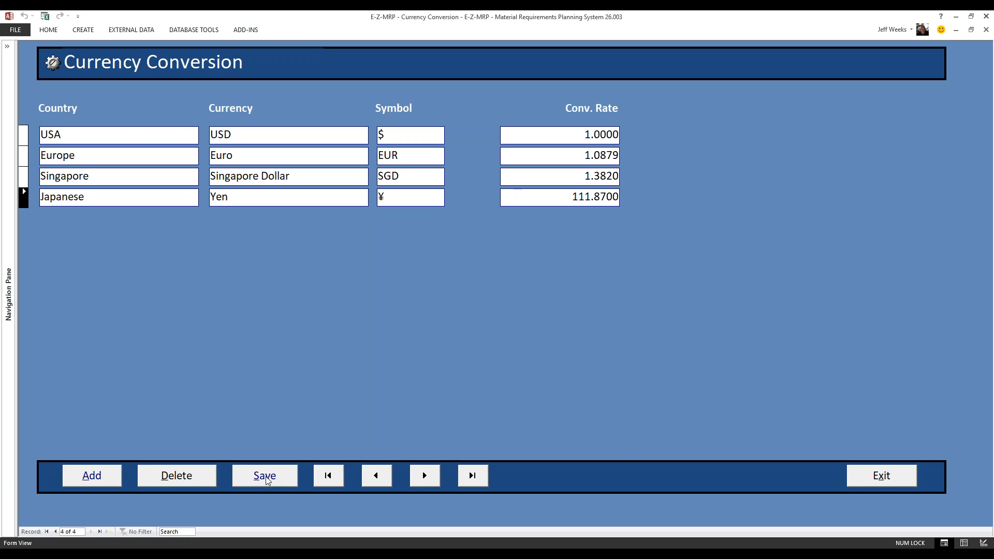
{"action": "left_click", "coordinate": [337, 480]}
{"action": "left_click", "coordinate": [388, 482]}
{"action": "left_click", "coordinate": [417, 481]}
{"action": "left_click", "coordinate": [415, 478]}
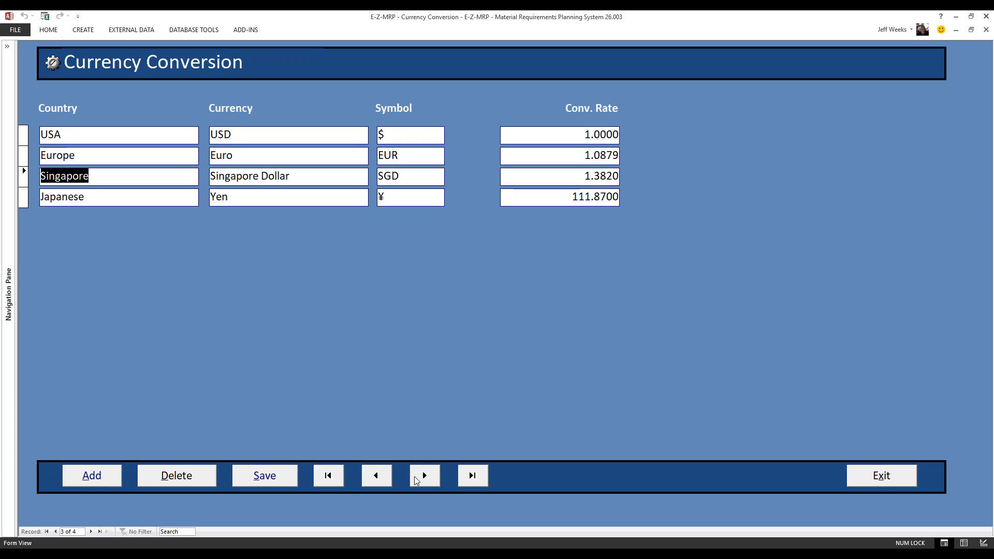
{"action": "left_click", "coordinate": [384, 478]}
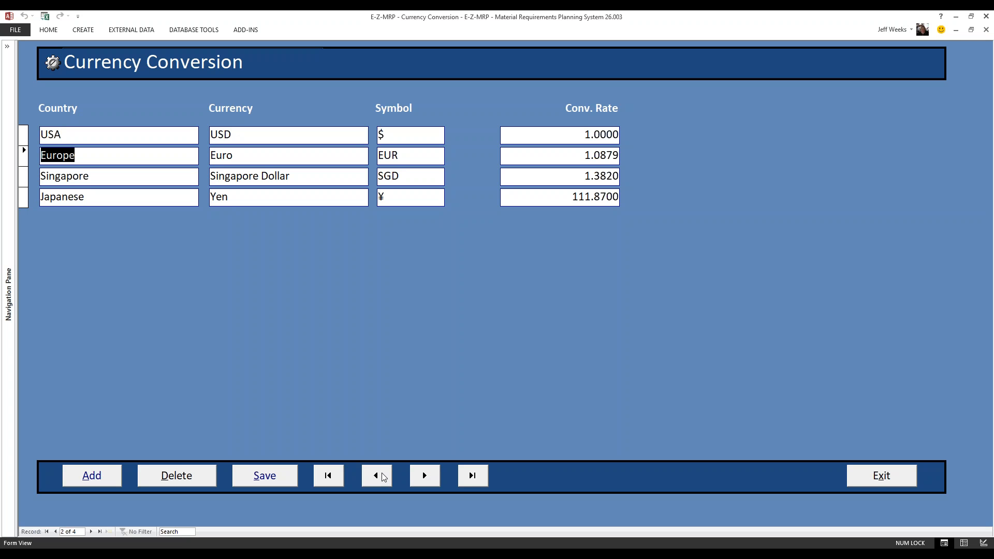
{"action": "left_click", "coordinate": [472, 477]}
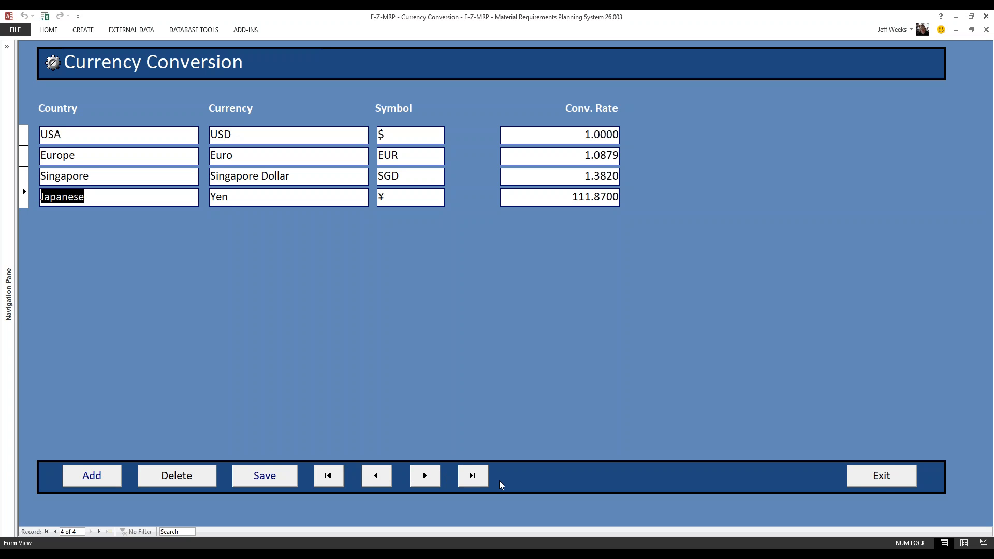
- Exit the currency conversion form and open the Users utility
{"action": "left_click", "coordinate": [881, 475]}
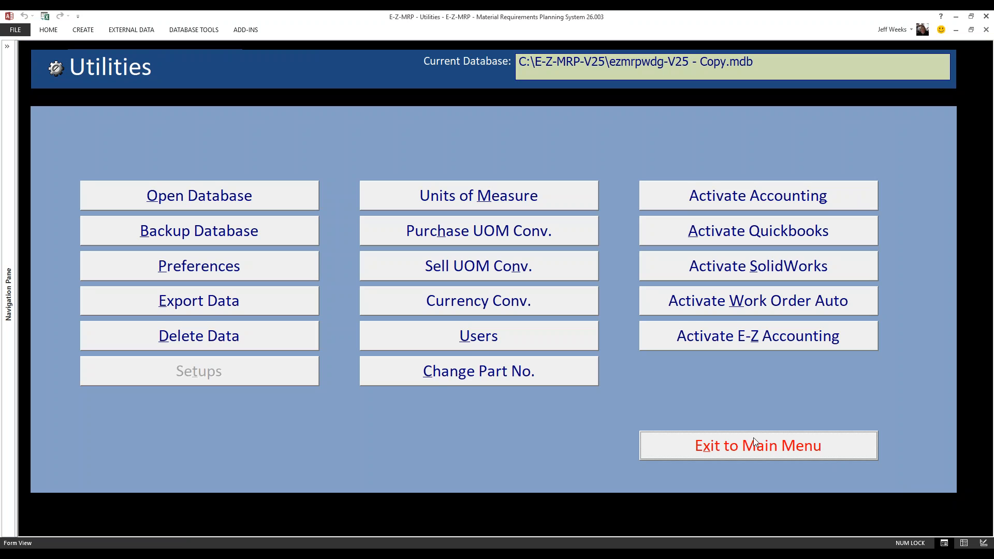
{"action": "left_click", "coordinate": [480, 338]}
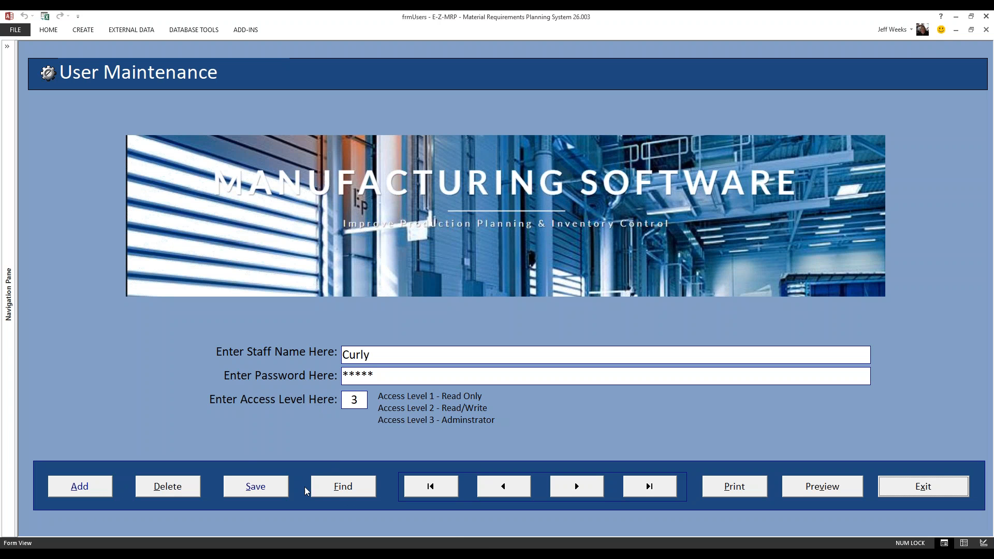
- Add a user record with the staff member's name, account password and access level 3, and save it
{"action": "left_click", "coordinate": [93, 490]}
{"action": "type", "text": "Jeff"}
{"action": "left_click", "coordinate": [355, 378]}
{"action": "type", "text": "********"}
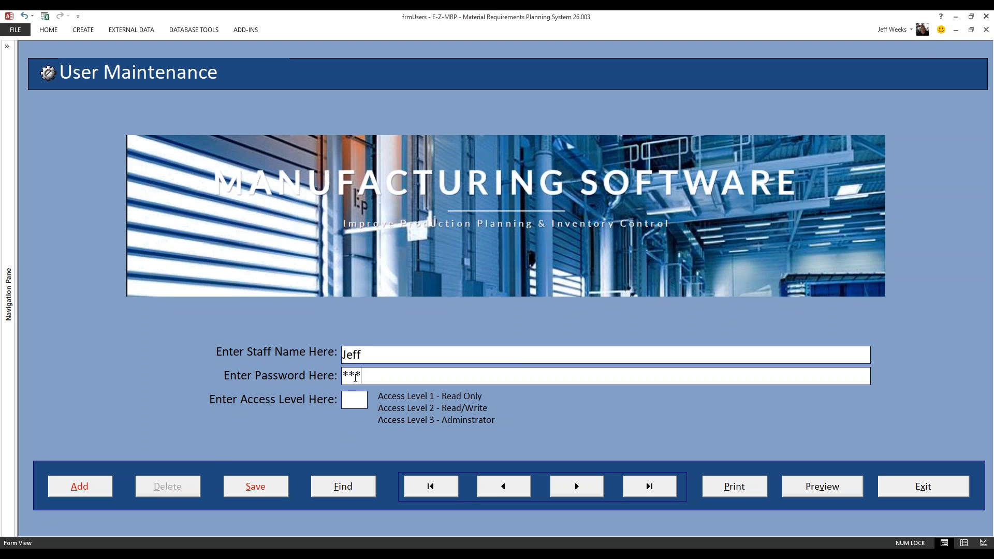
{"action": "type", "text": "**"}
{"action": "left_click", "coordinate": [265, 488]}
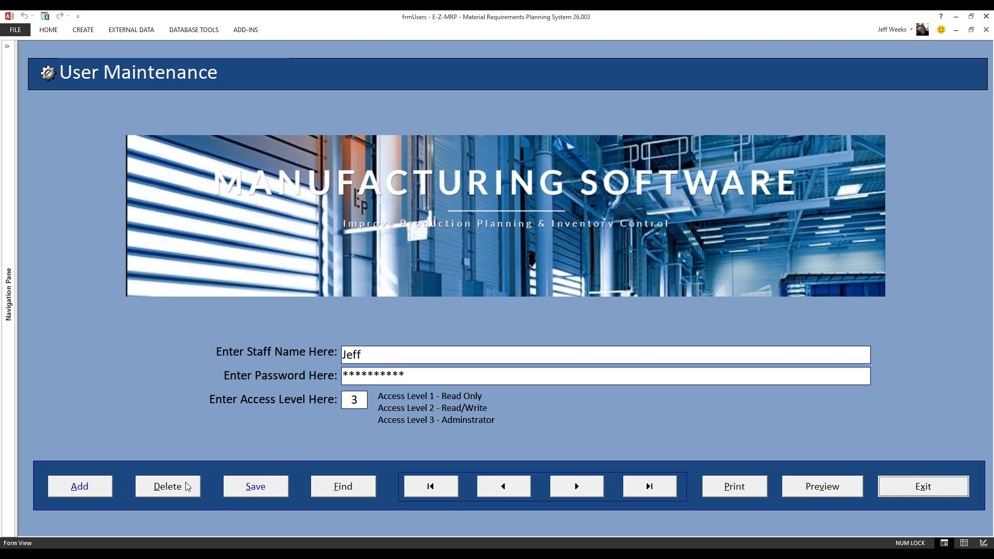
- Find the existing user with access level 1, re-enter the account password for that record and save it
{"action": "left_click", "coordinate": [344, 488]}
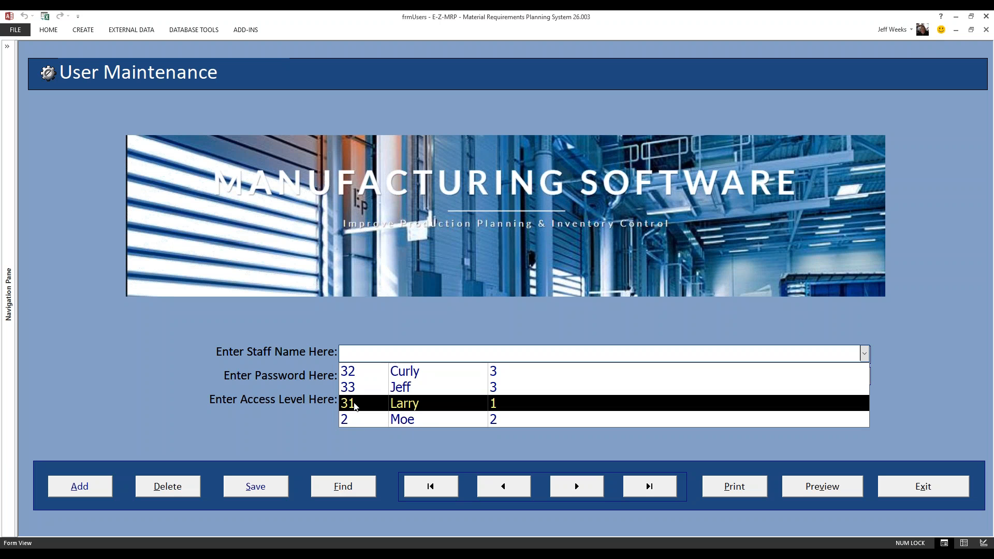
{"action": "left_click", "coordinate": [357, 403]}
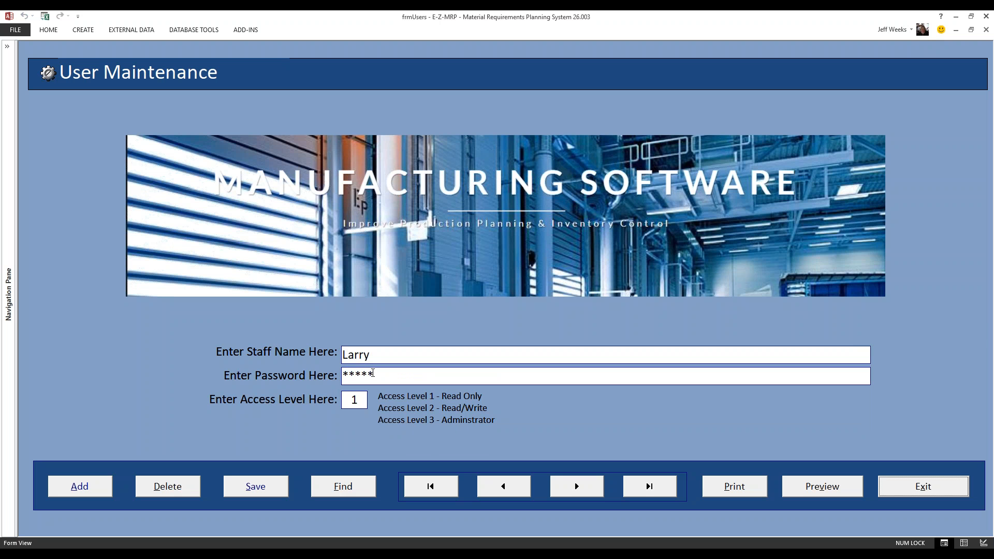
{"action": "left_click_drag", "start_coordinate": [374, 374], "coordinate": [344, 373]}
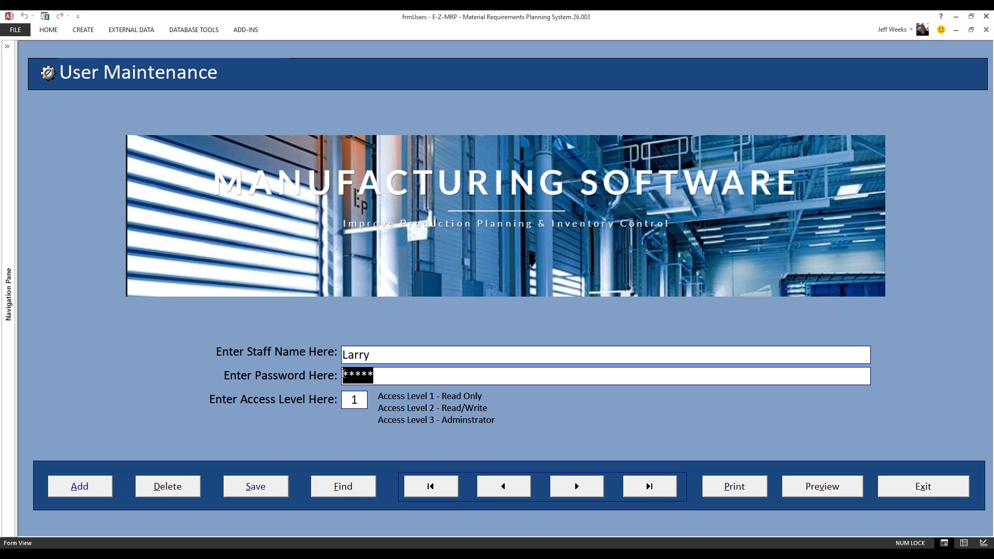
{"action": "type", "text": "*****"}
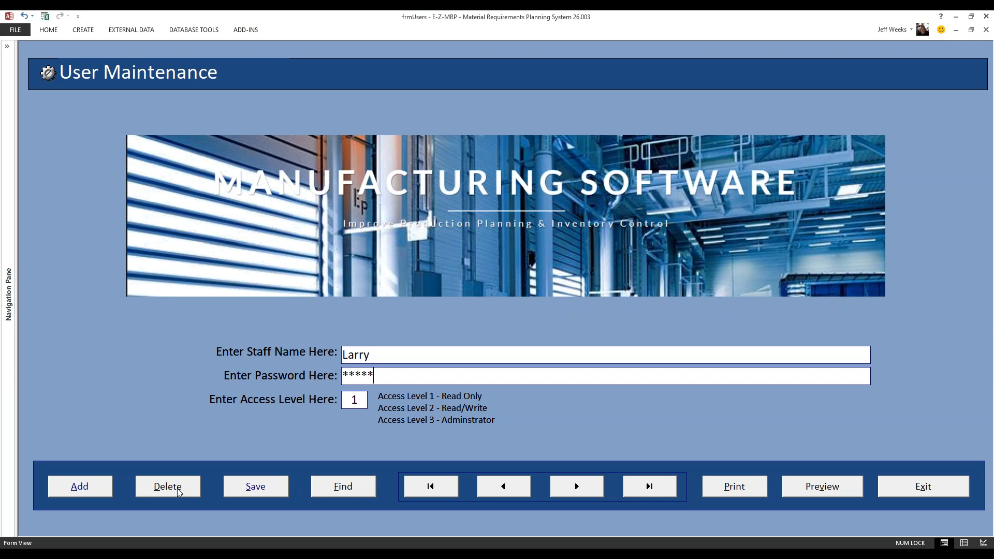
{"action": "left_click", "coordinate": [274, 487]}
- Step through the user records with the next, previous, first and last record controls
{"action": "left_click", "coordinate": [572, 488]}
{"action": "left_click", "coordinate": [497, 487]}
{"action": "left_click", "coordinate": [497, 487]}
{"action": "left_click", "coordinate": [496, 486]}
{"action": "left_click", "coordinate": [445, 489]}
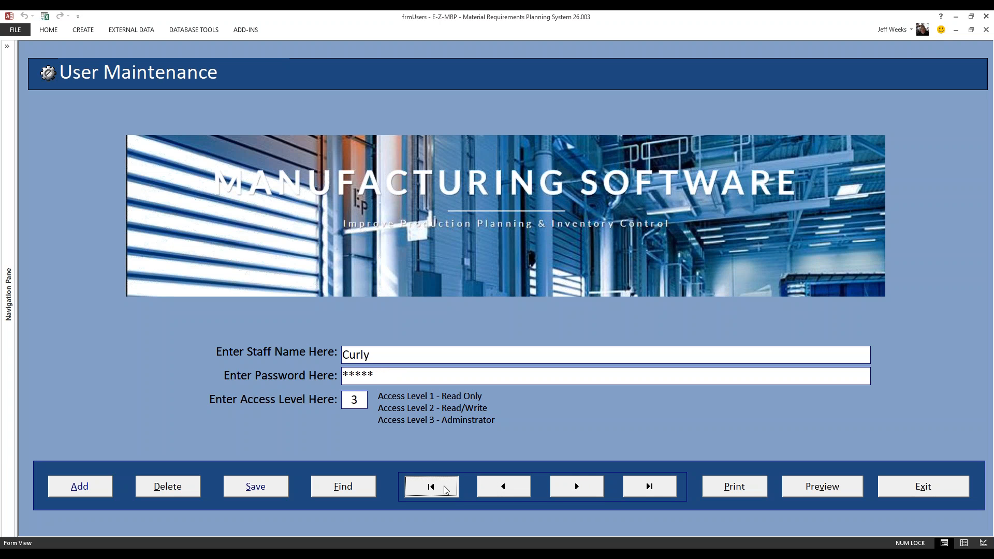
{"action": "left_click", "coordinate": [637, 490]}
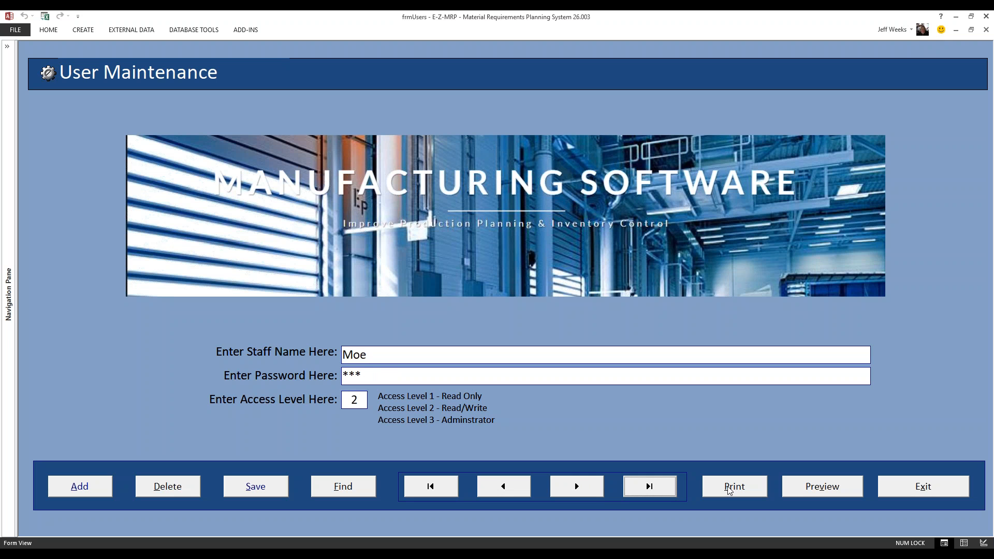
- Preview the user listing report, close the preview and exit the User Maintenance form
{"action": "left_click", "coordinate": [798, 487]}
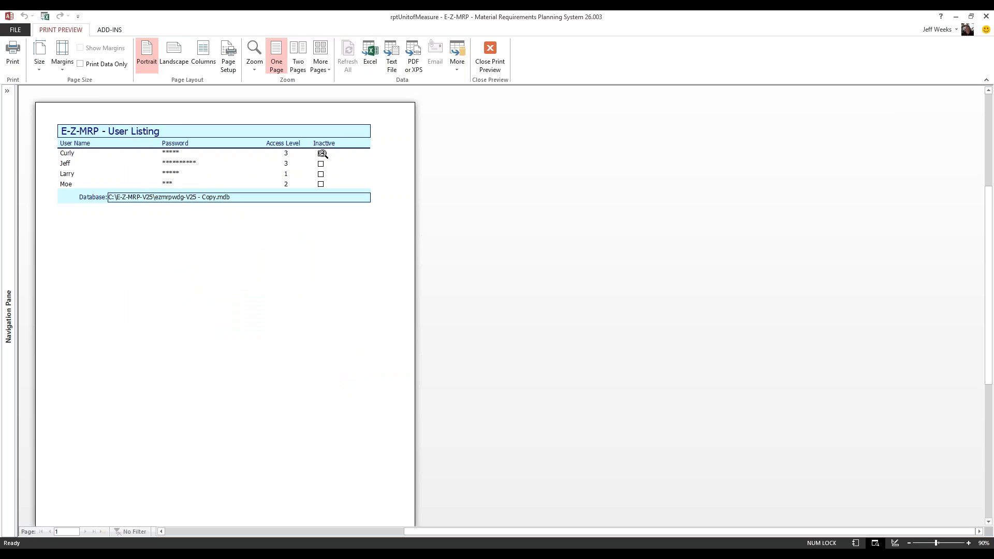
{"action": "left_click", "coordinate": [489, 55]}
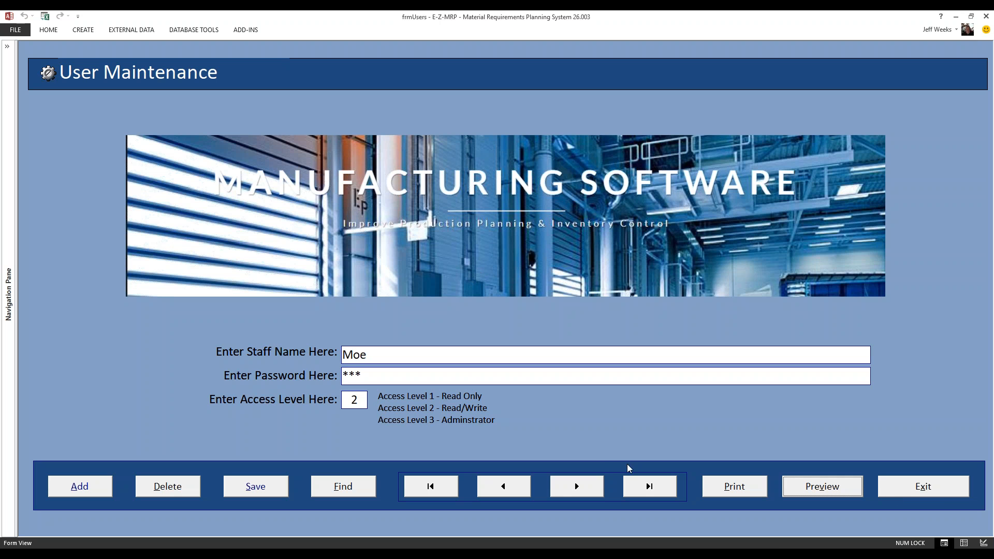
{"action": "left_click", "coordinate": [917, 490]}
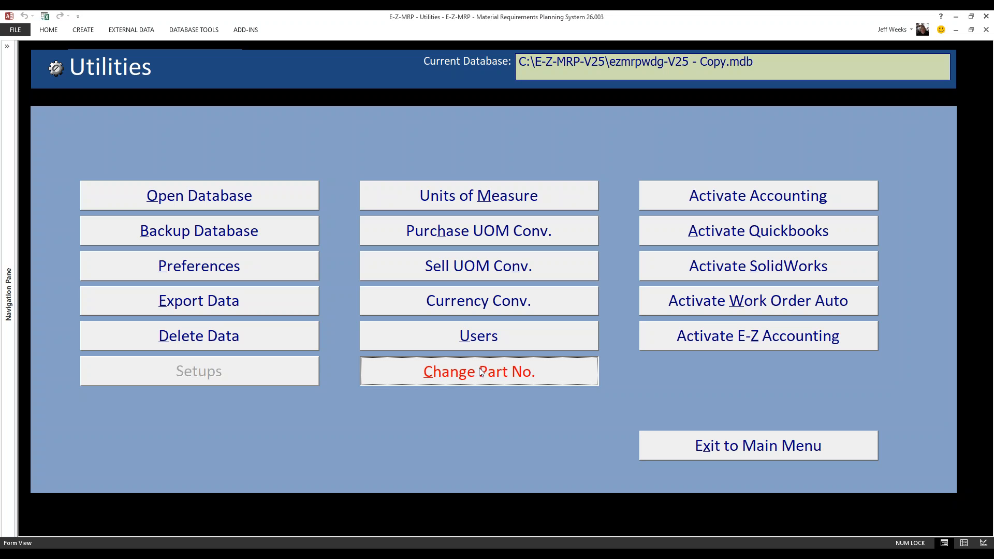
- Open the Change Part Number utility and change part COMP-1 (Smoked Glass) to Comp-6, accepting the change
{"action": "left_click", "coordinate": [480, 371]}
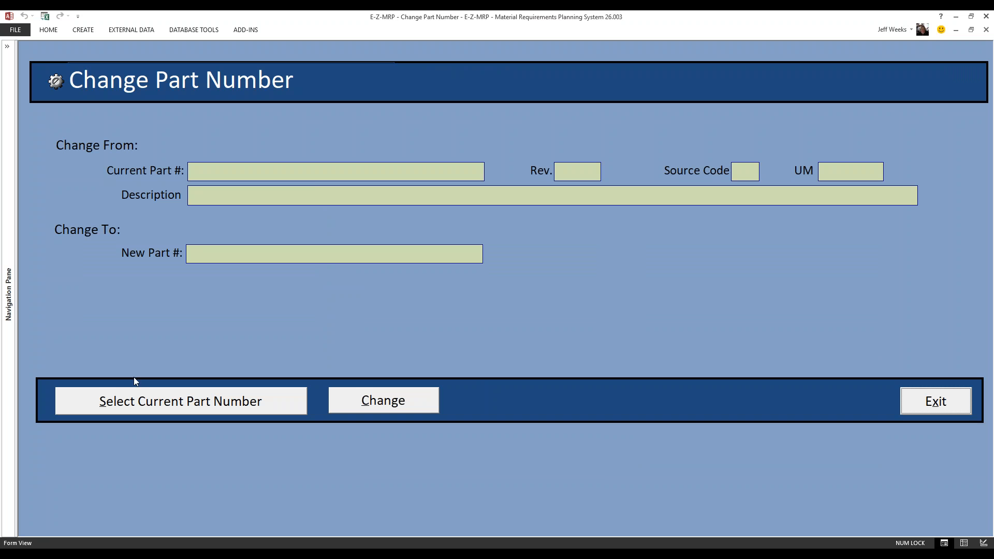
{"action": "left_click", "coordinate": [208, 407]}
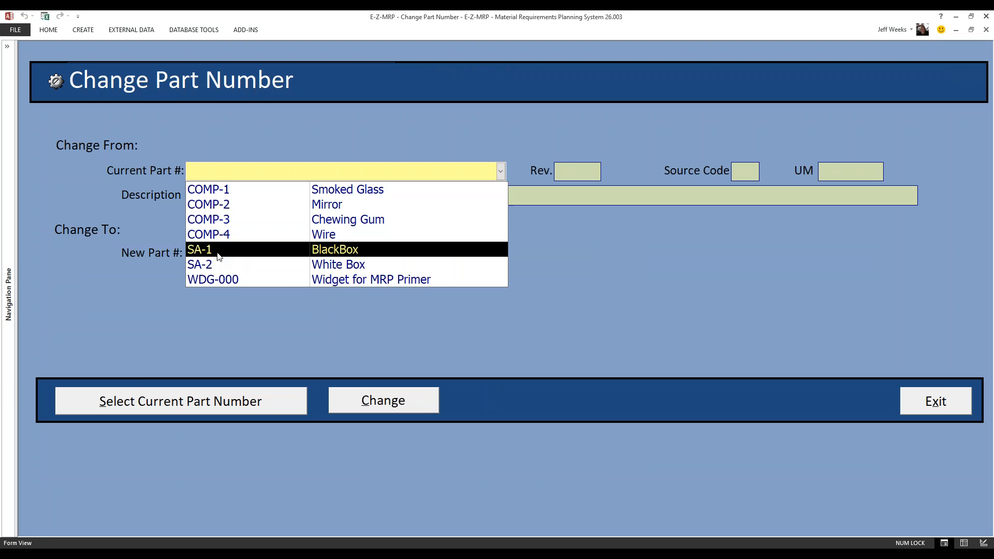
{"action": "left_click", "coordinate": [211, 195]}
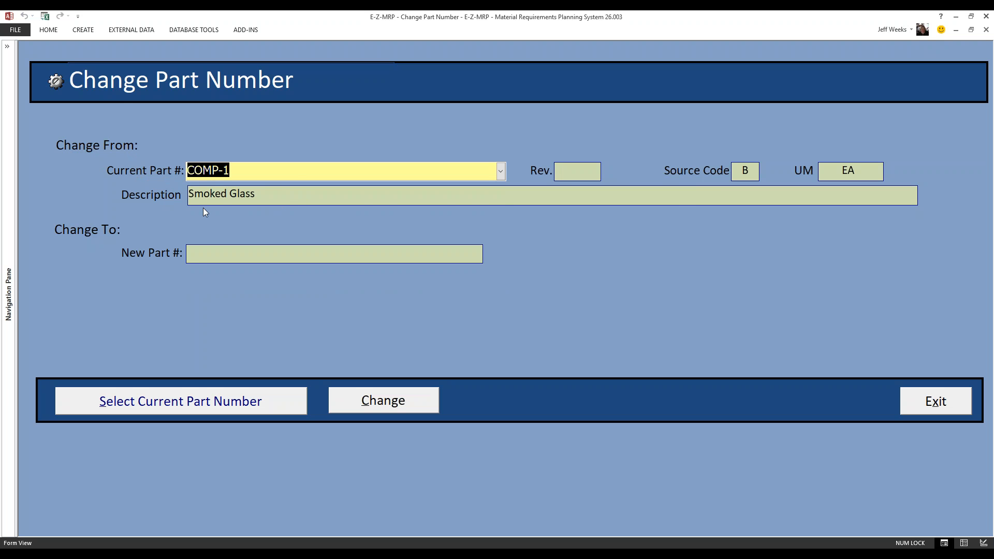
{"action": "left_click", "coordinate": [198, 255]}
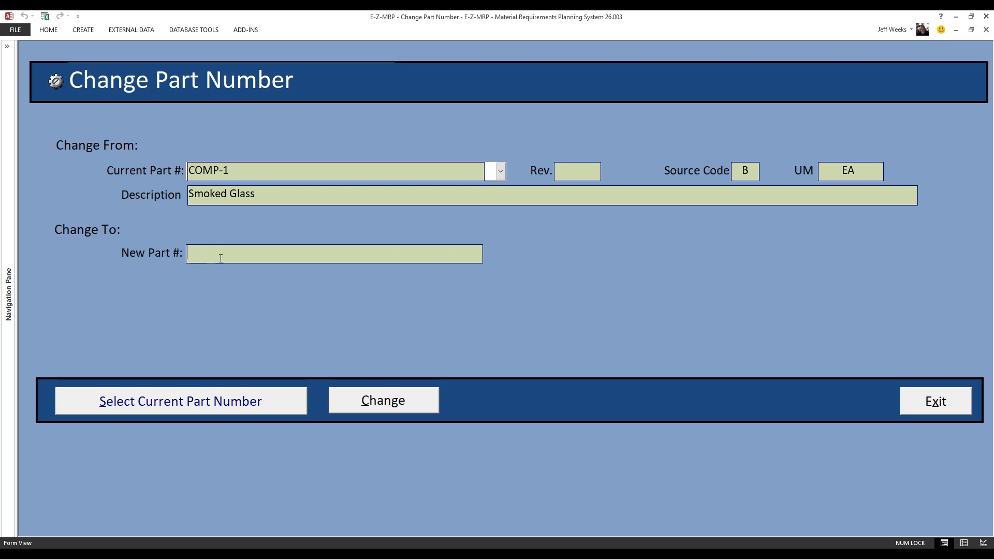
{"action": "type", "text": "Comp-6"}
{"action": "left_click", "coordinate": [363, 402]}
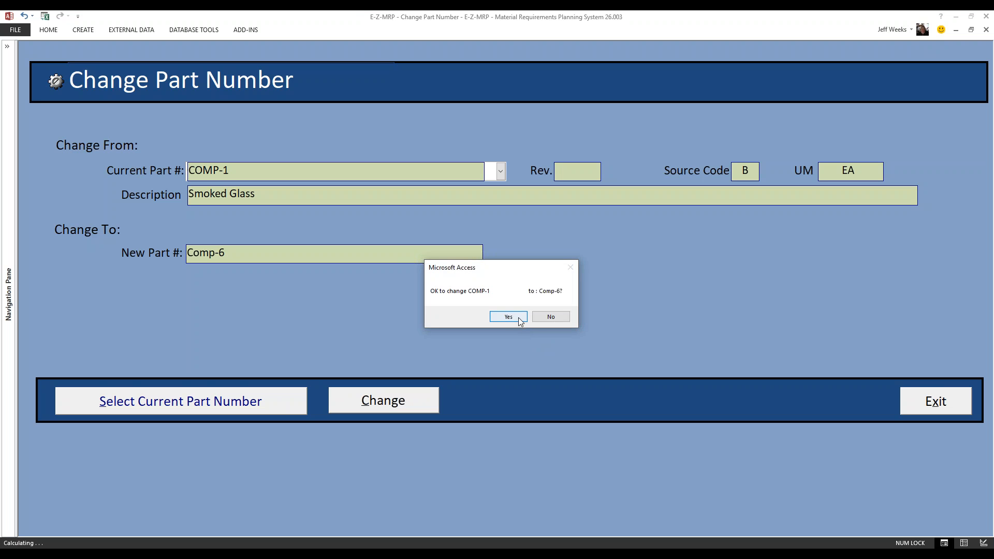
{"action": "left_click", "coordinate": [517, 318]}
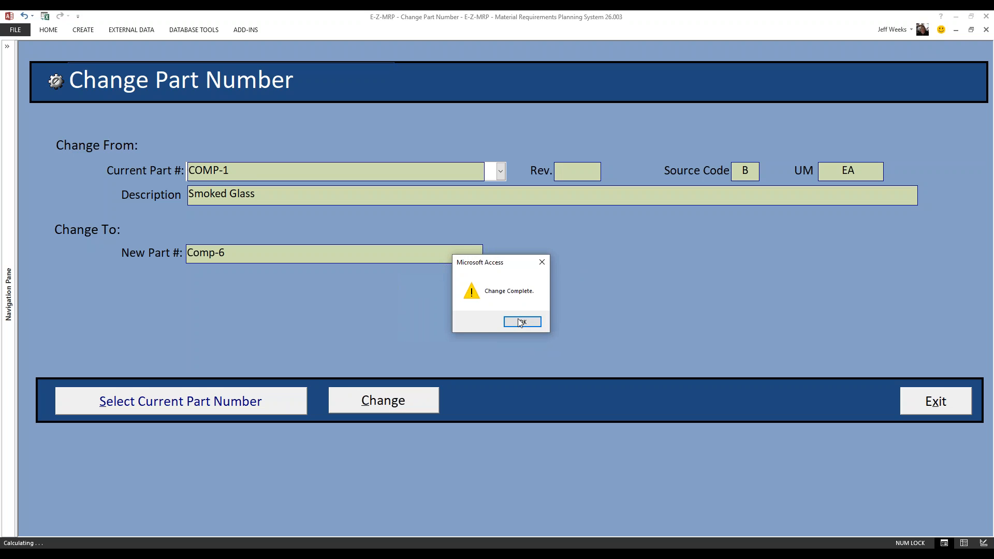
{"action": "left_click", "coordinate": [518, 320]}
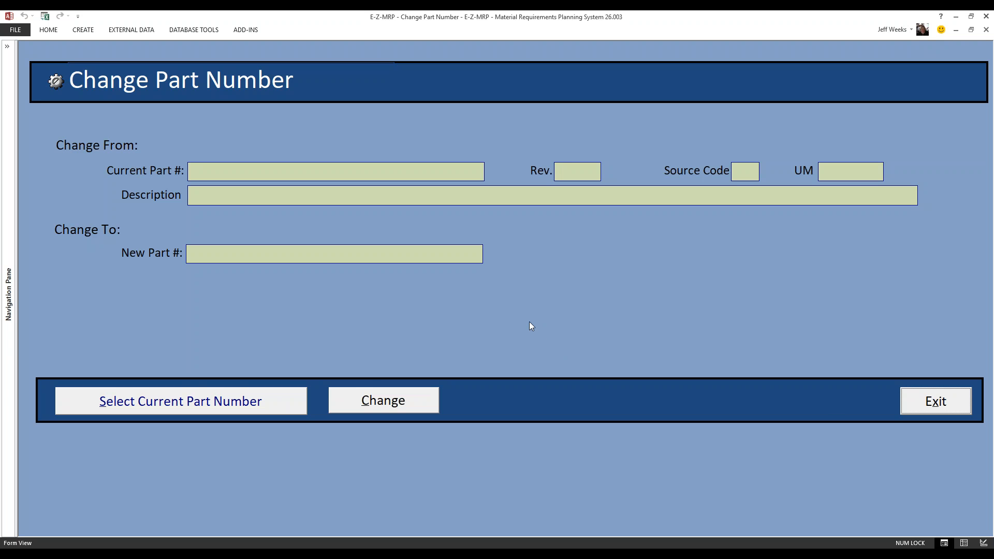
- Change the Smoked Glass part number from Comp-6 back to Comp-1 and accept the change
{"action": "left_click", "coordinate": [148, 404]}
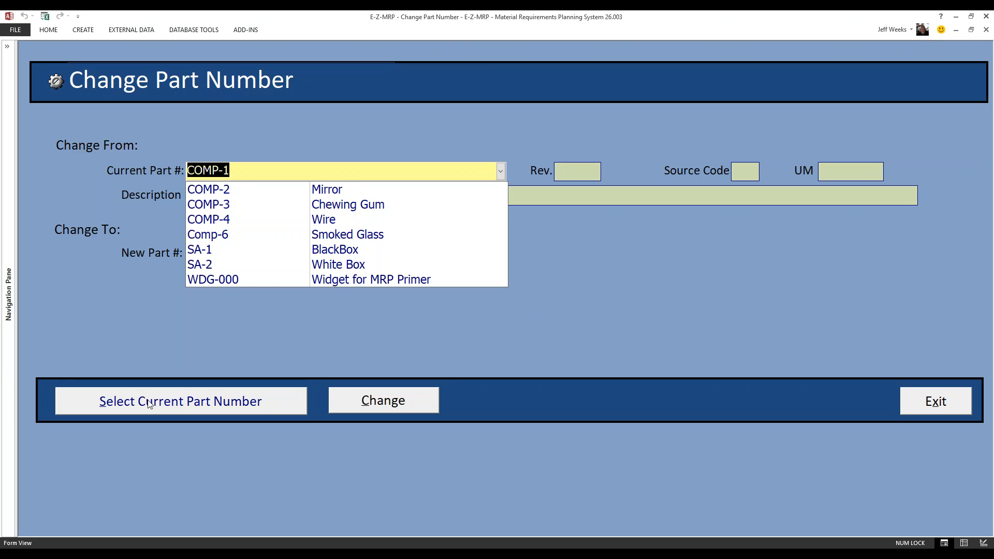
{"action": "left_click", "coordinate": [216, 236]}
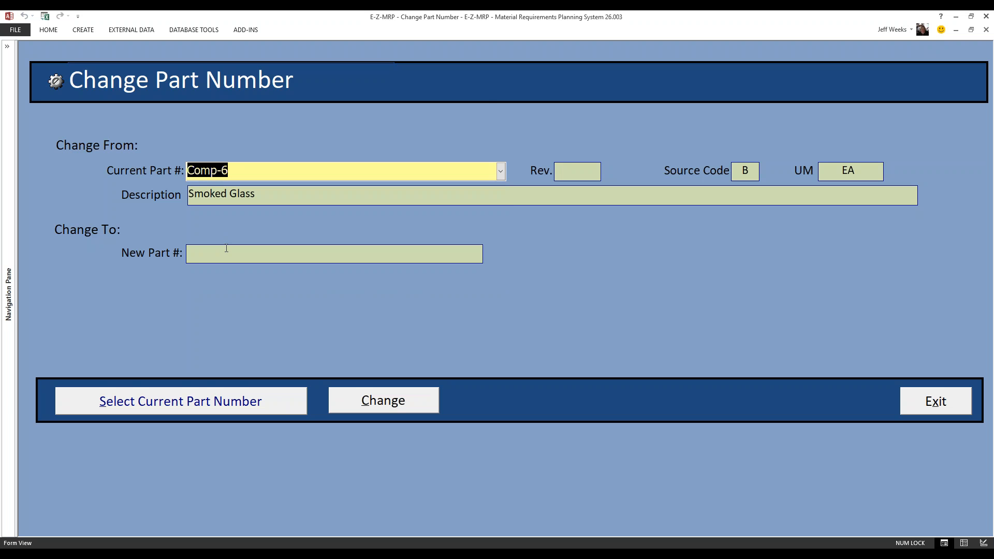
{"action": "left_click", "coordinate": [223, 254]}
{"action": "type", "text": "Cpm"}
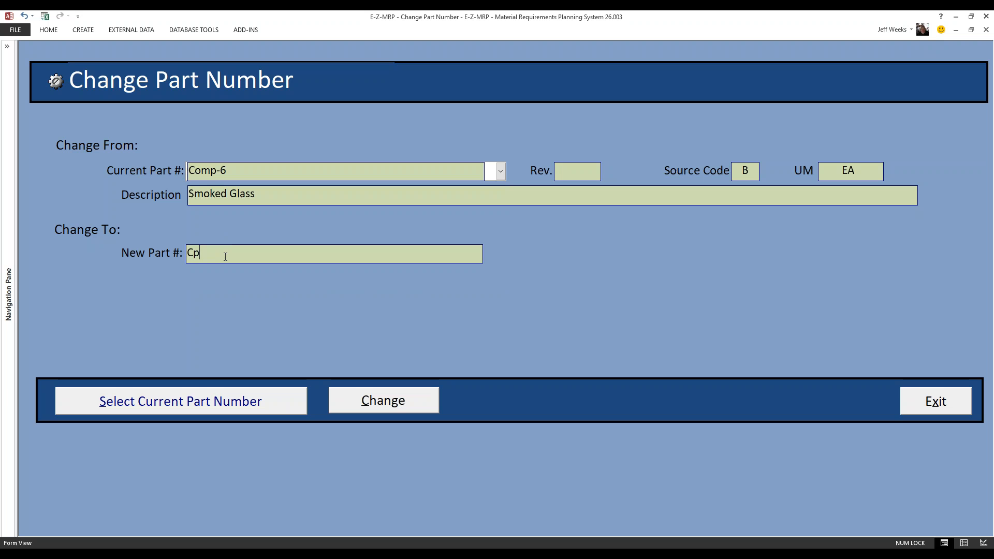
{"action": "key", "text": "BackSpace"}
{"action": "key", "text": "BackSpace"}
{"action": "type", "text": "omp-1"}
{"action": "left_click", "coordinate": [394, 408]}
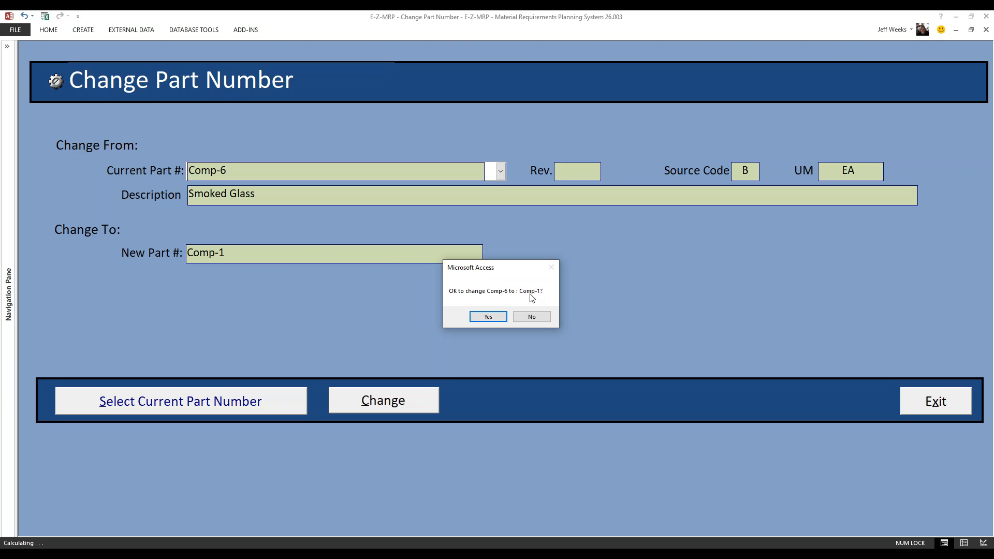
{"action": "left_click", "coordinate": [491, 316]}
{"action": "left_click", "coordinate": [514, 322]}
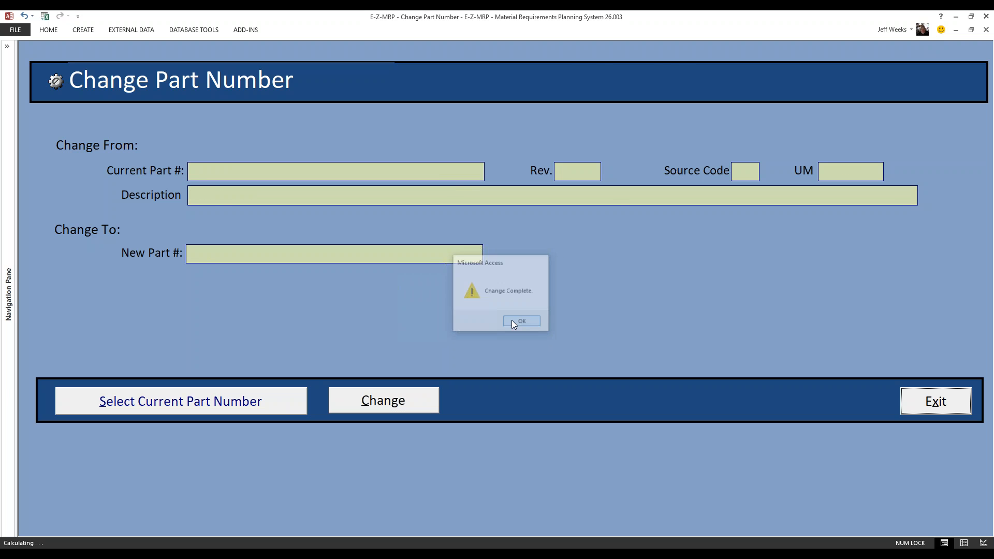
- Exit the Change Part Number form and start the Activate Accounting utility
{"action": "left_click", "coordinate": [937, 399]}
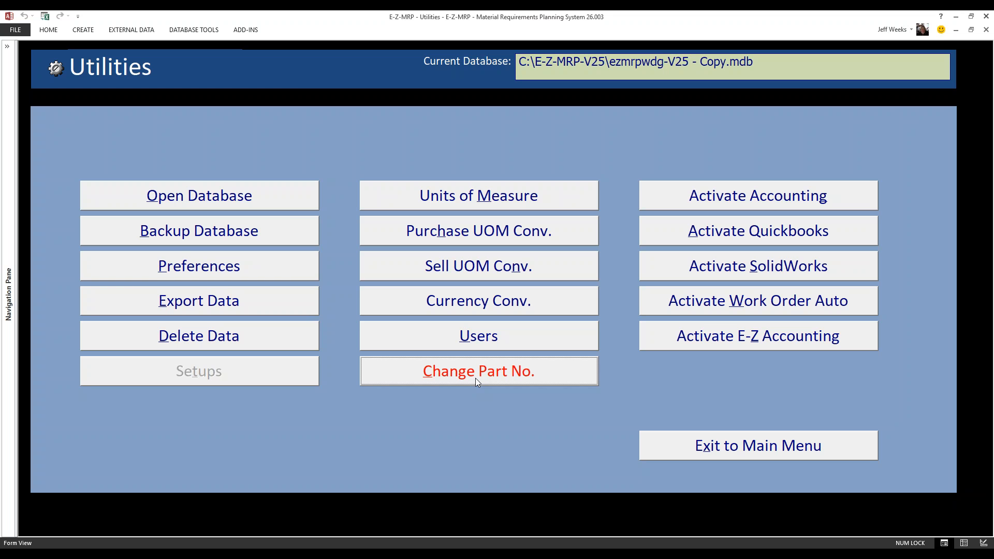
{"action": "left_click", "coordinate": [654, 196]}
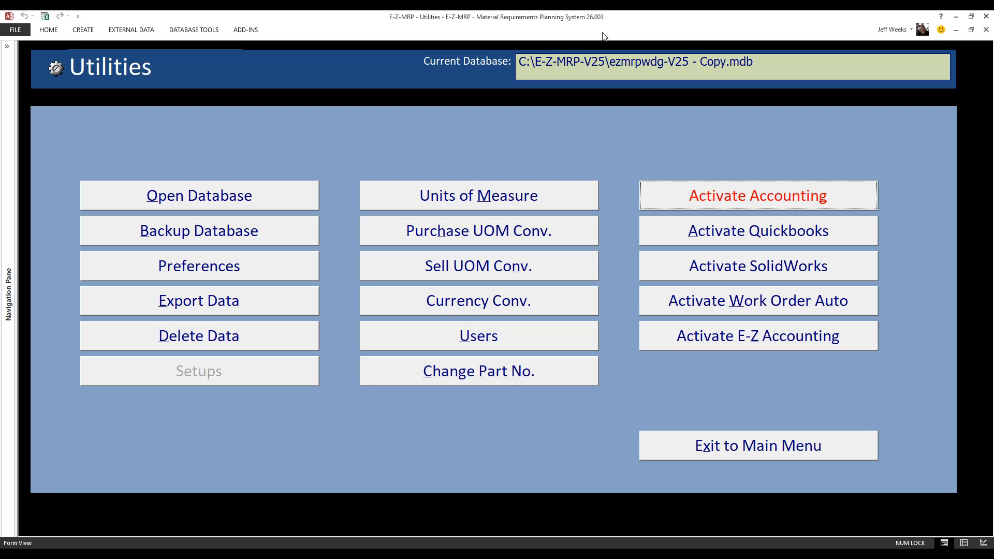